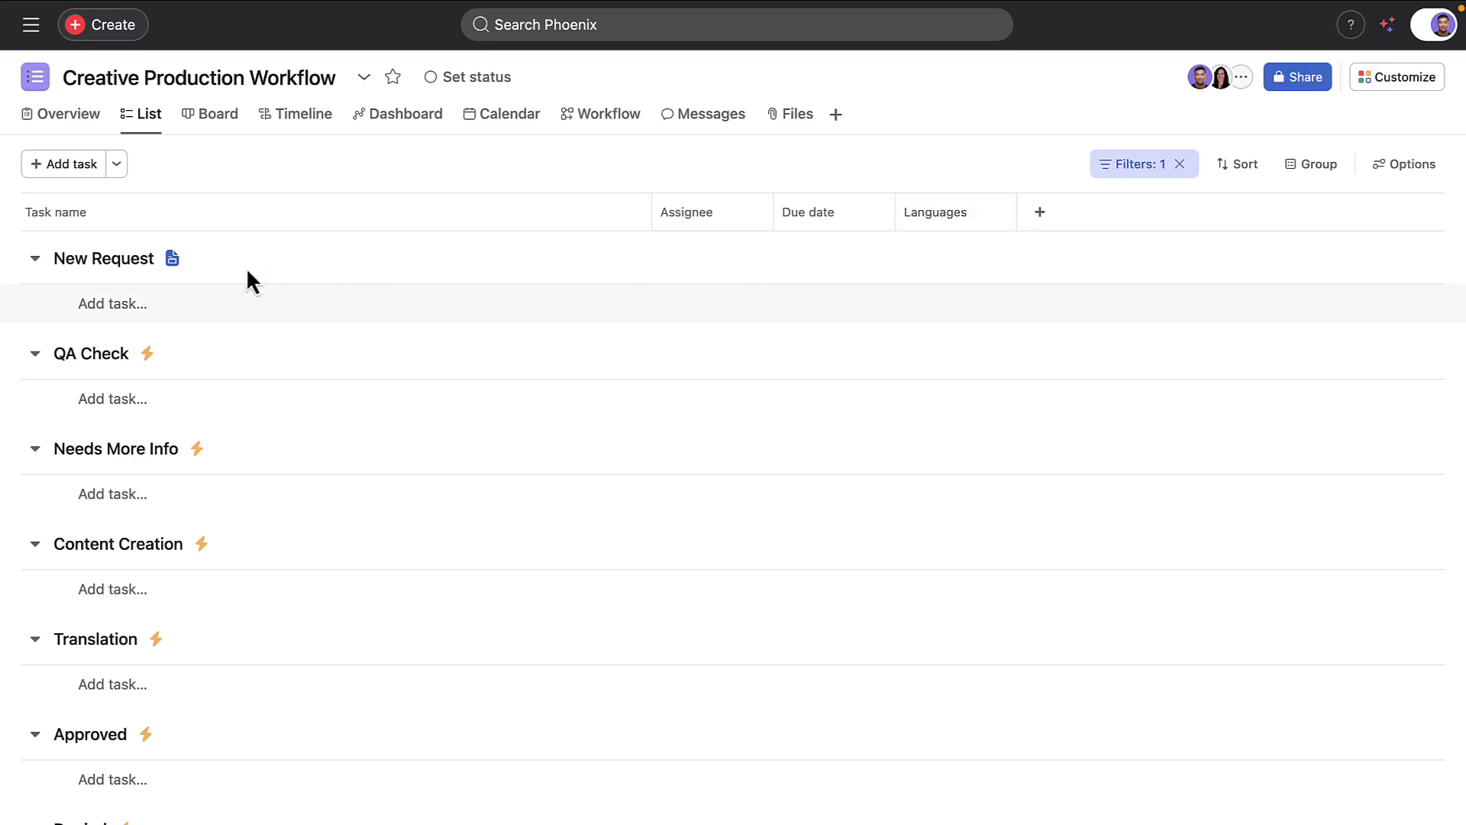
# Open the Creative production request form from the New Request section and scroll to its end
pyautogui.click(174, 265)
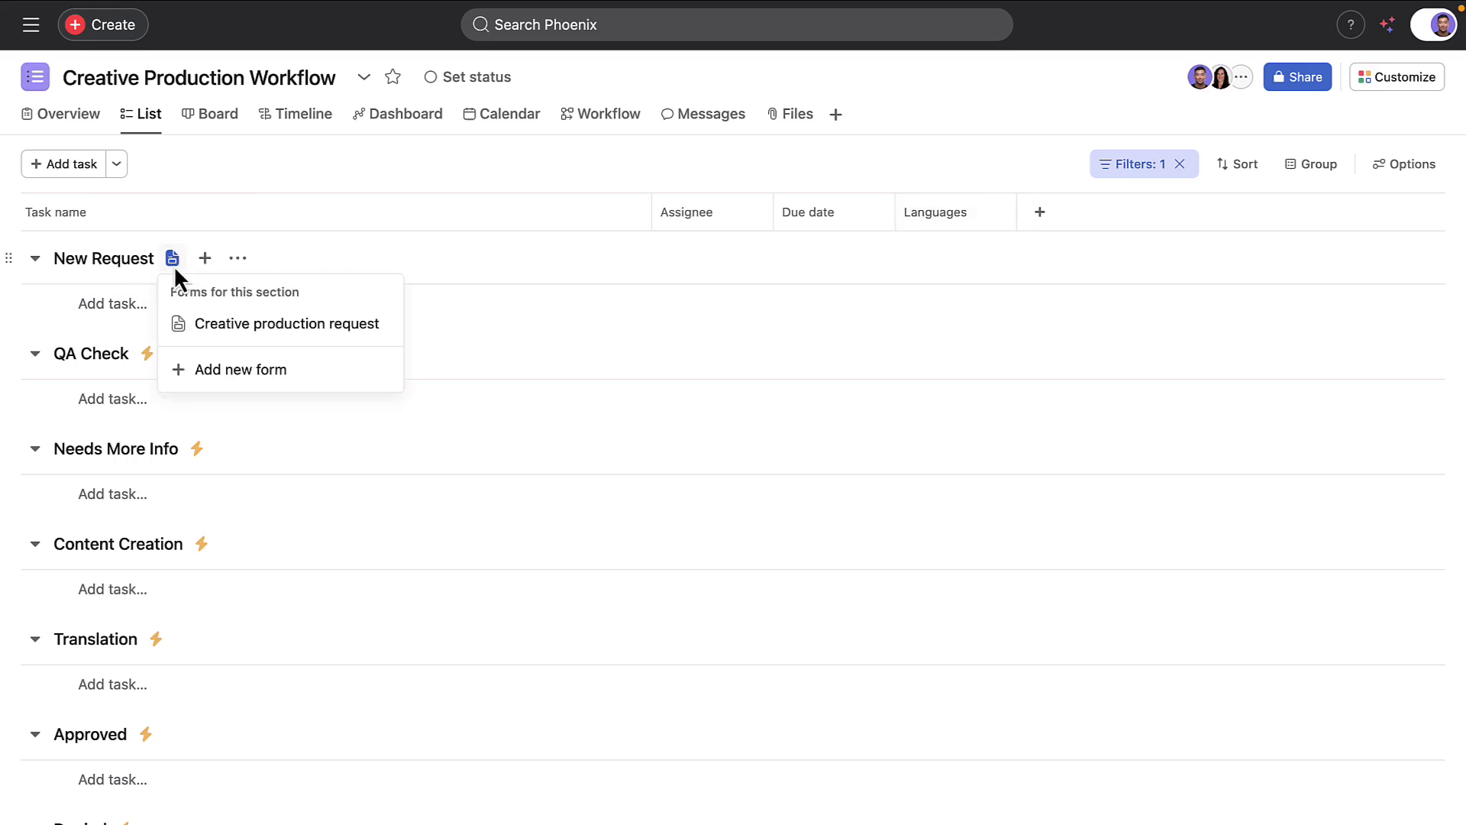
pyautogui.click(184, 323)
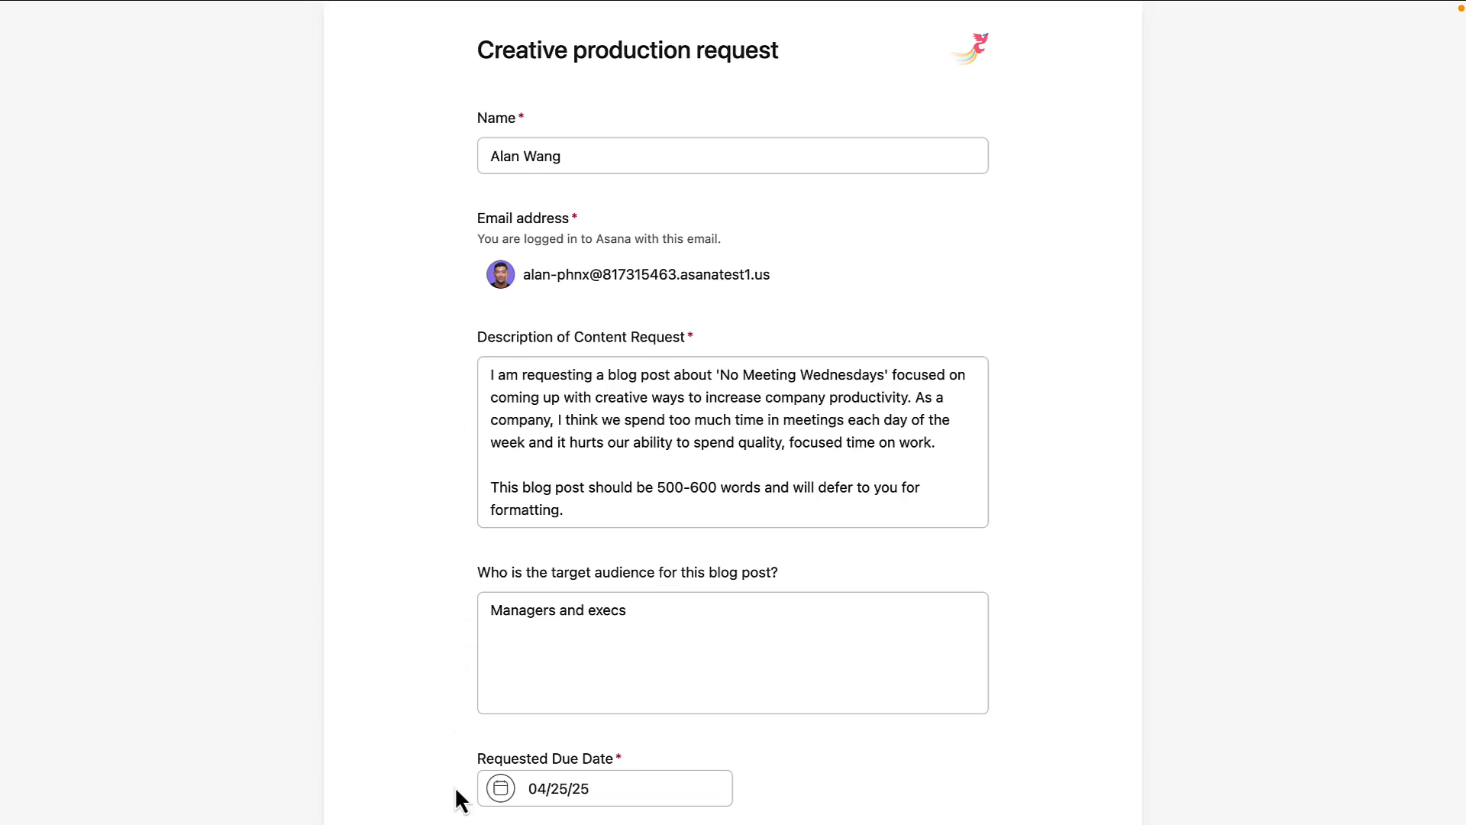
pyautogui.scroll(-5, 455, 786)
# Submit the request form and review the new task's description before returning to the list
pyautogui.click(511, 789)
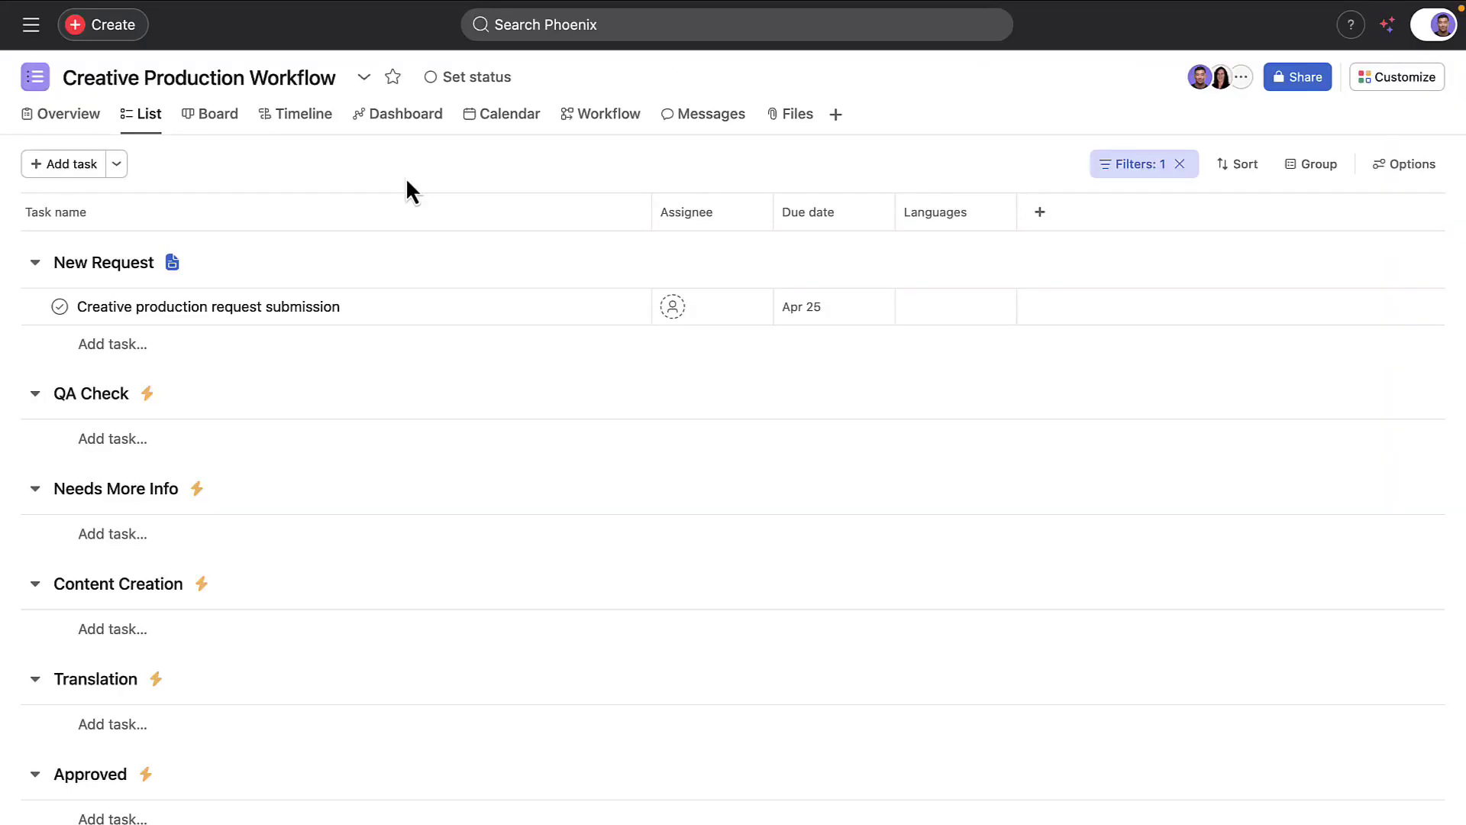
pyautogui.click(422, 308)
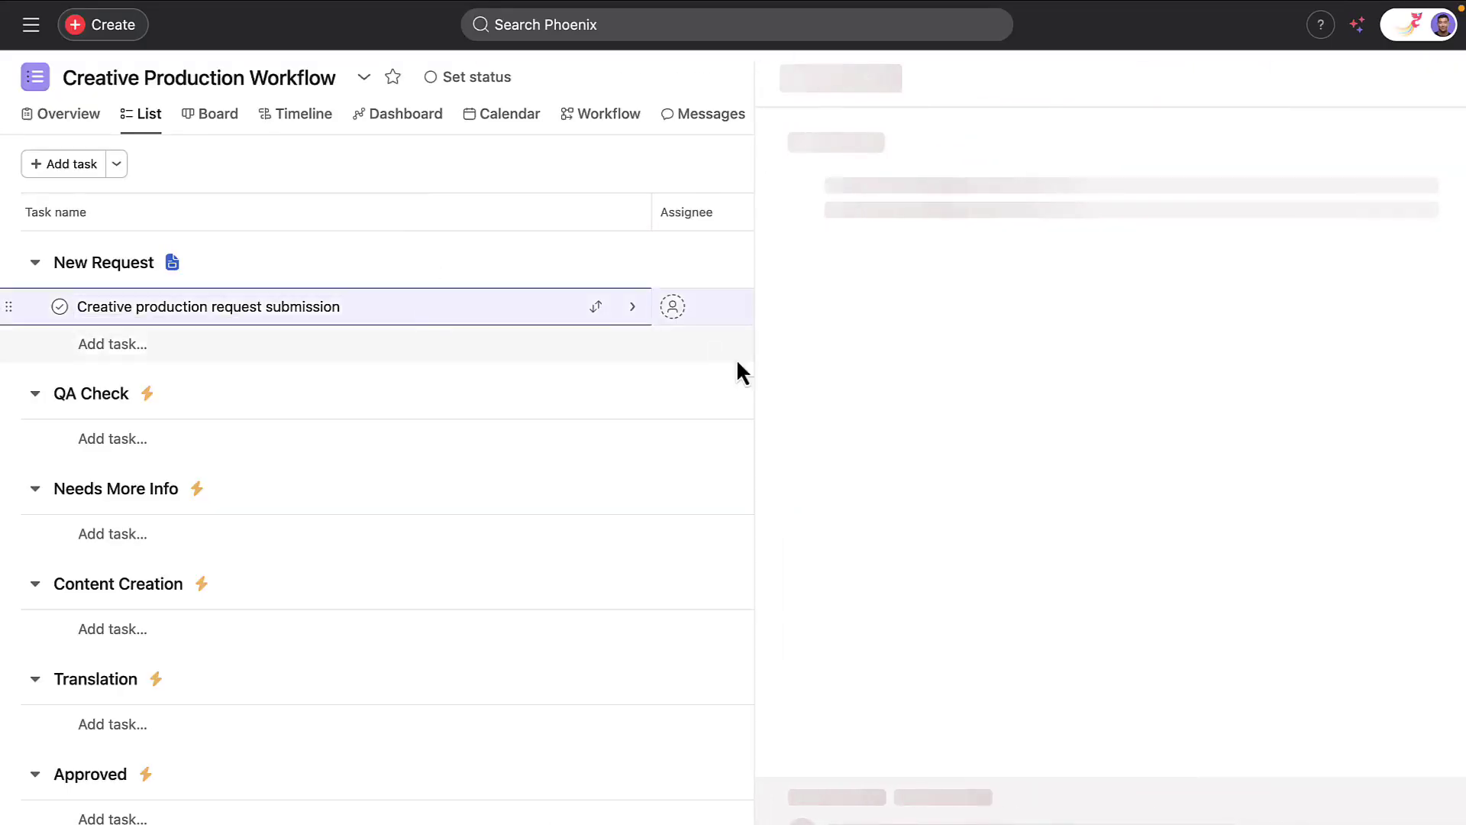
pyautogui.scroll(-3, 964, 504)
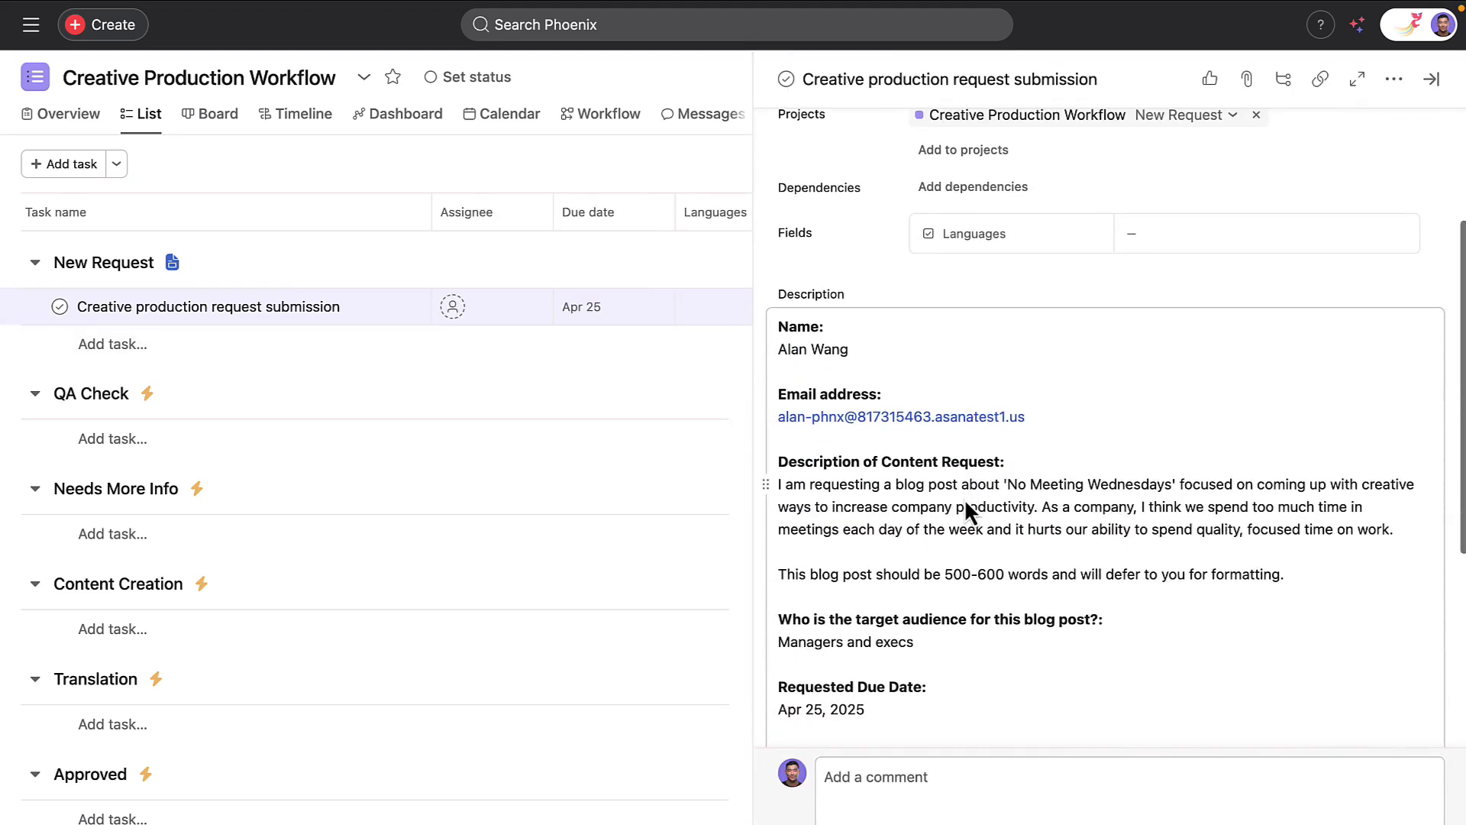
pyautogui.click(1430, 84)
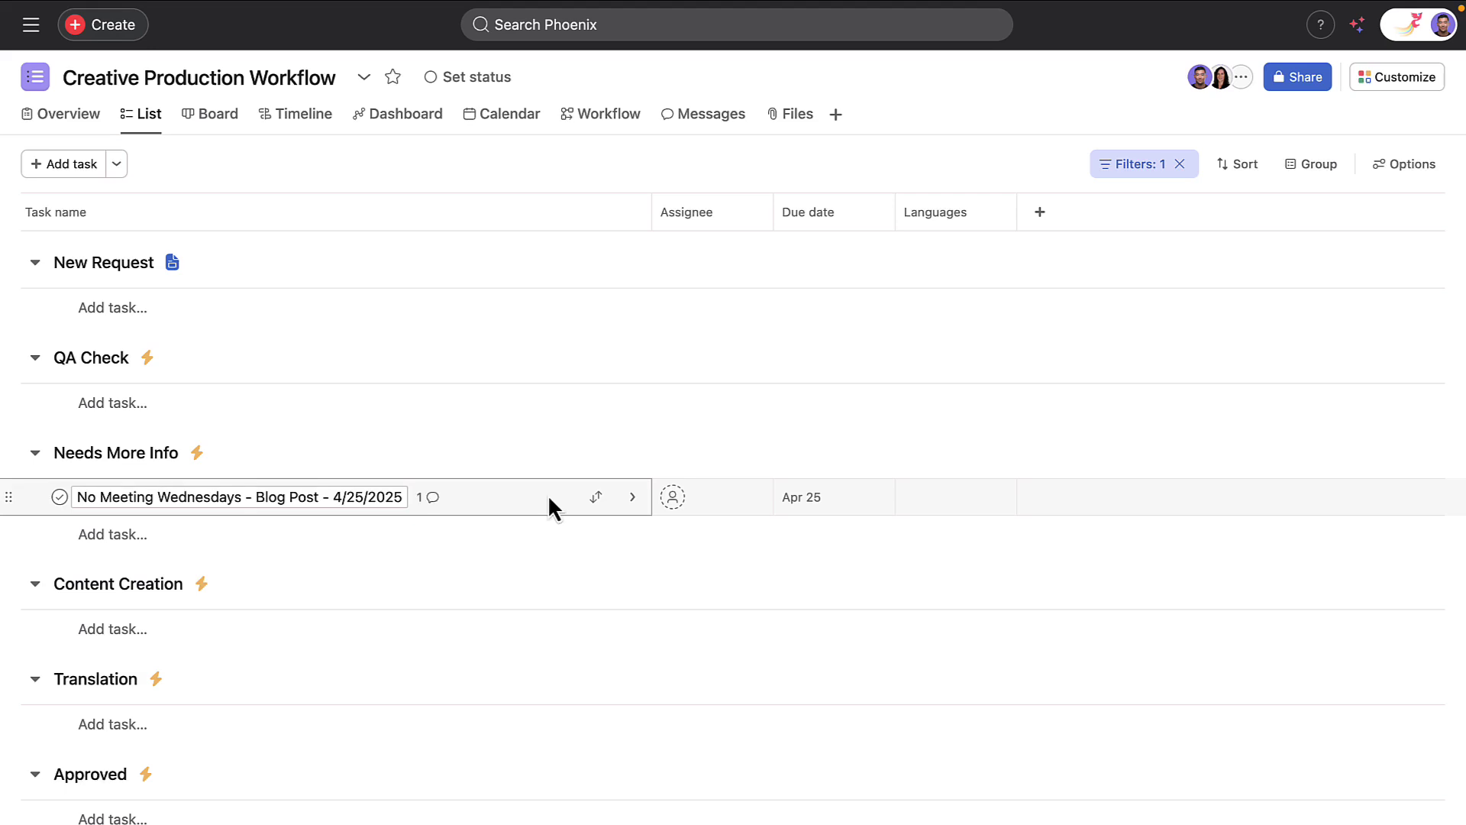
# Read the full Discovery comment asking which translation languages the blog post needs
pyautogui.click(438, 501)
pyautogui.scroll(-10, 831, 526)
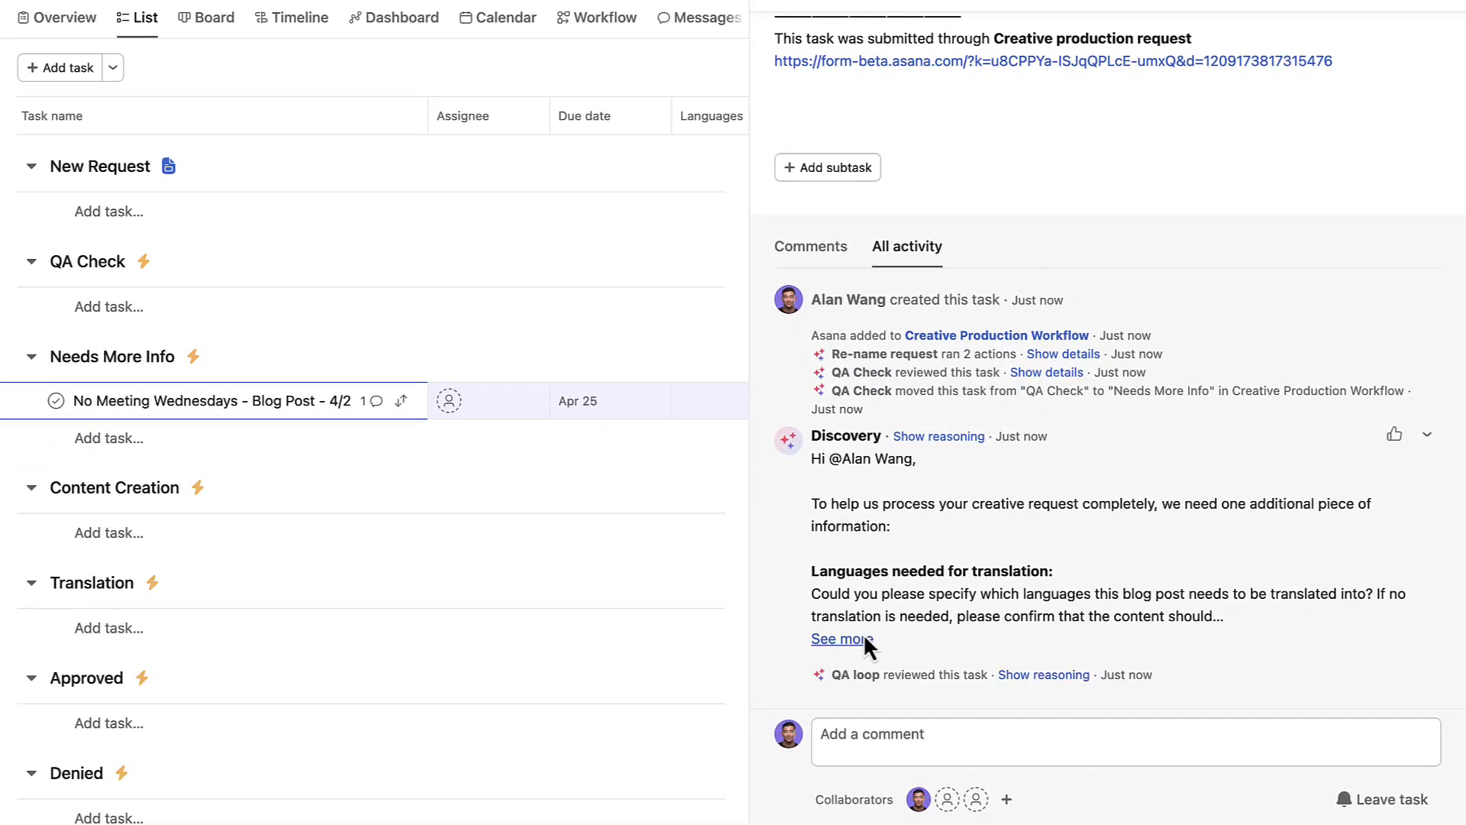
pyautogui.click(863, 640)
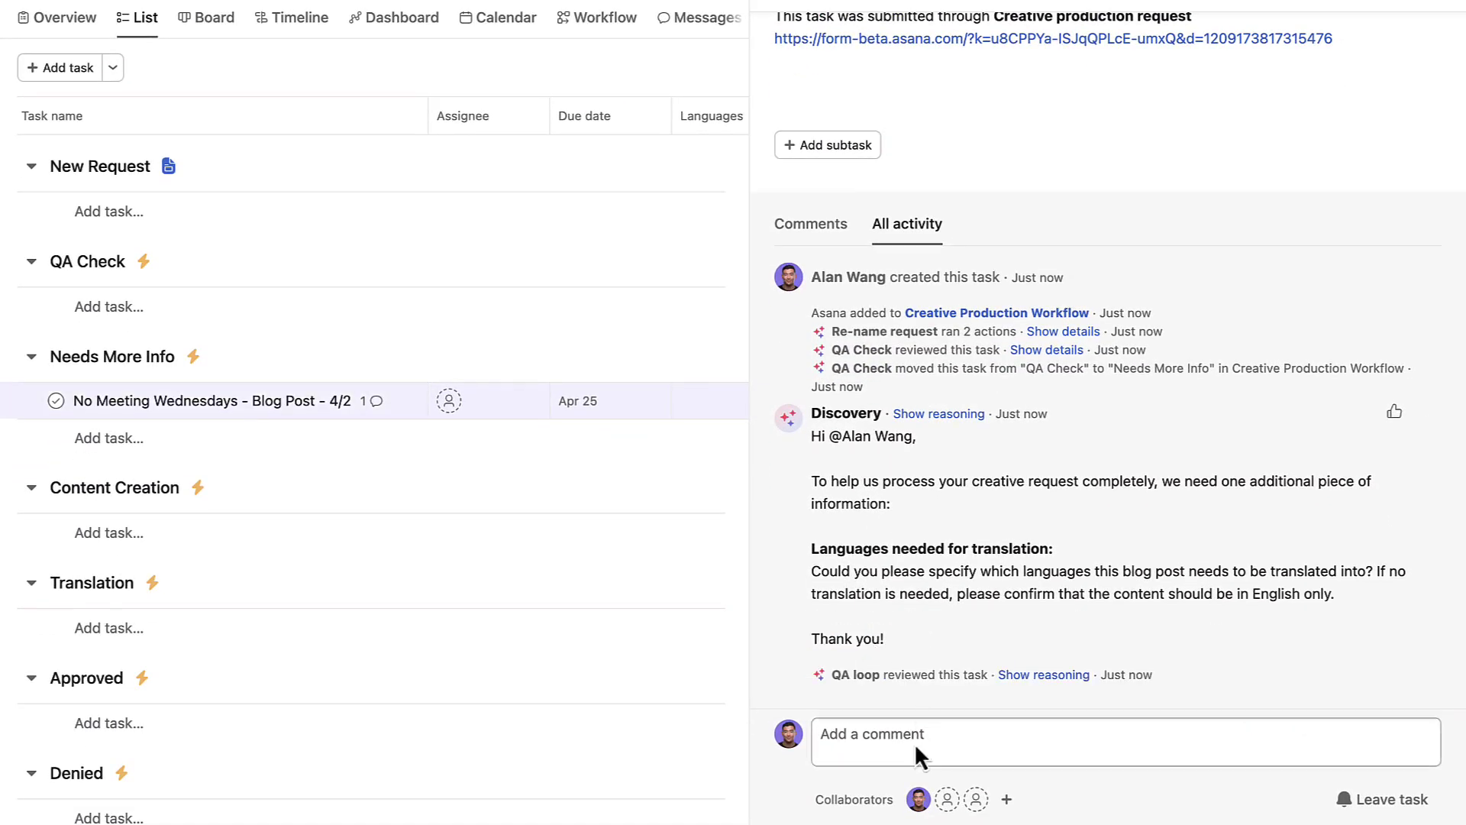
pyautogui.moveTo(917, 807)
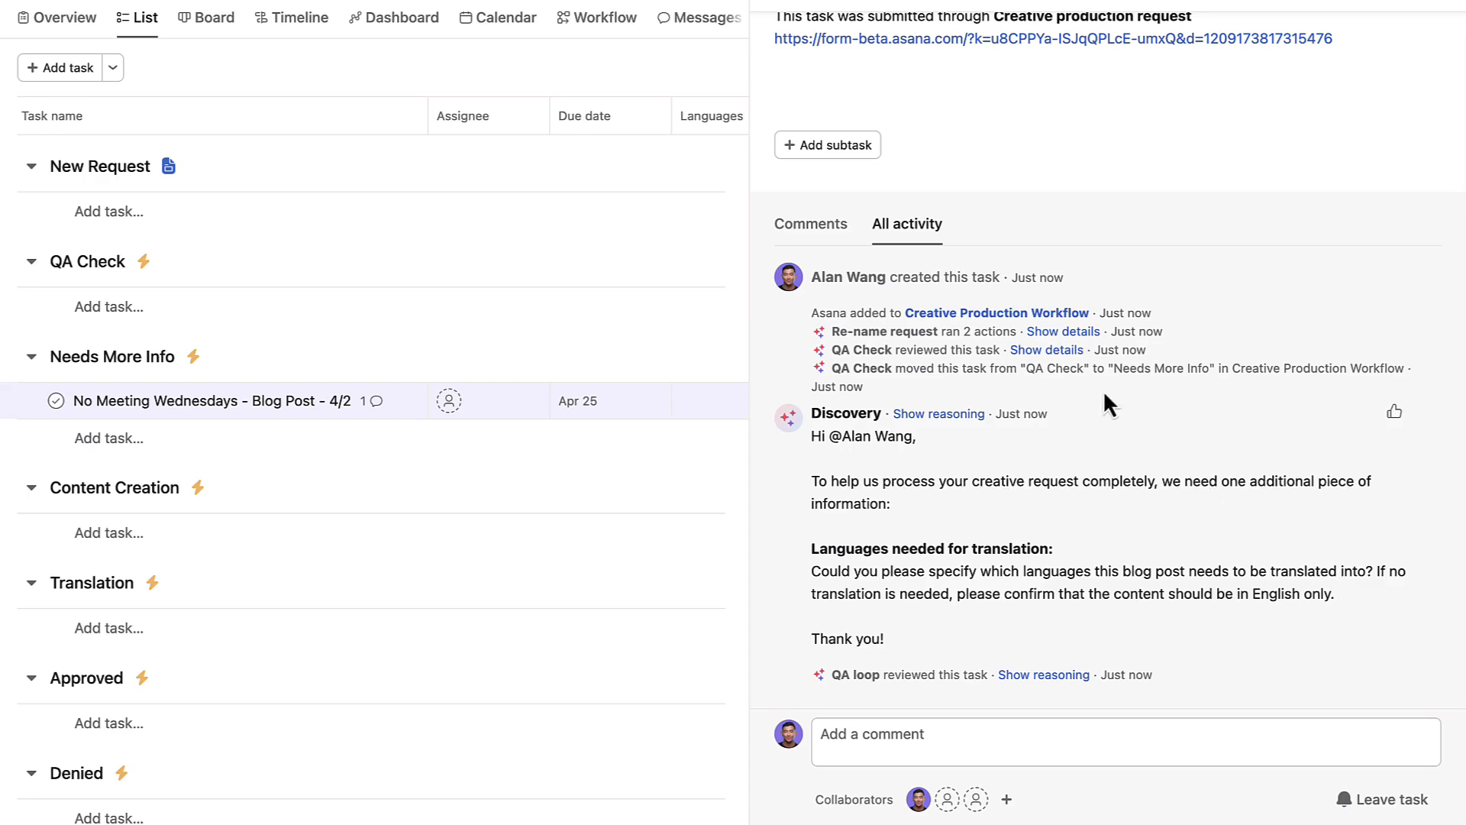
# Check the failed Languages for translation criterion and reply 'French and Japanese' on the task
pyautogui.click(1047, 350)
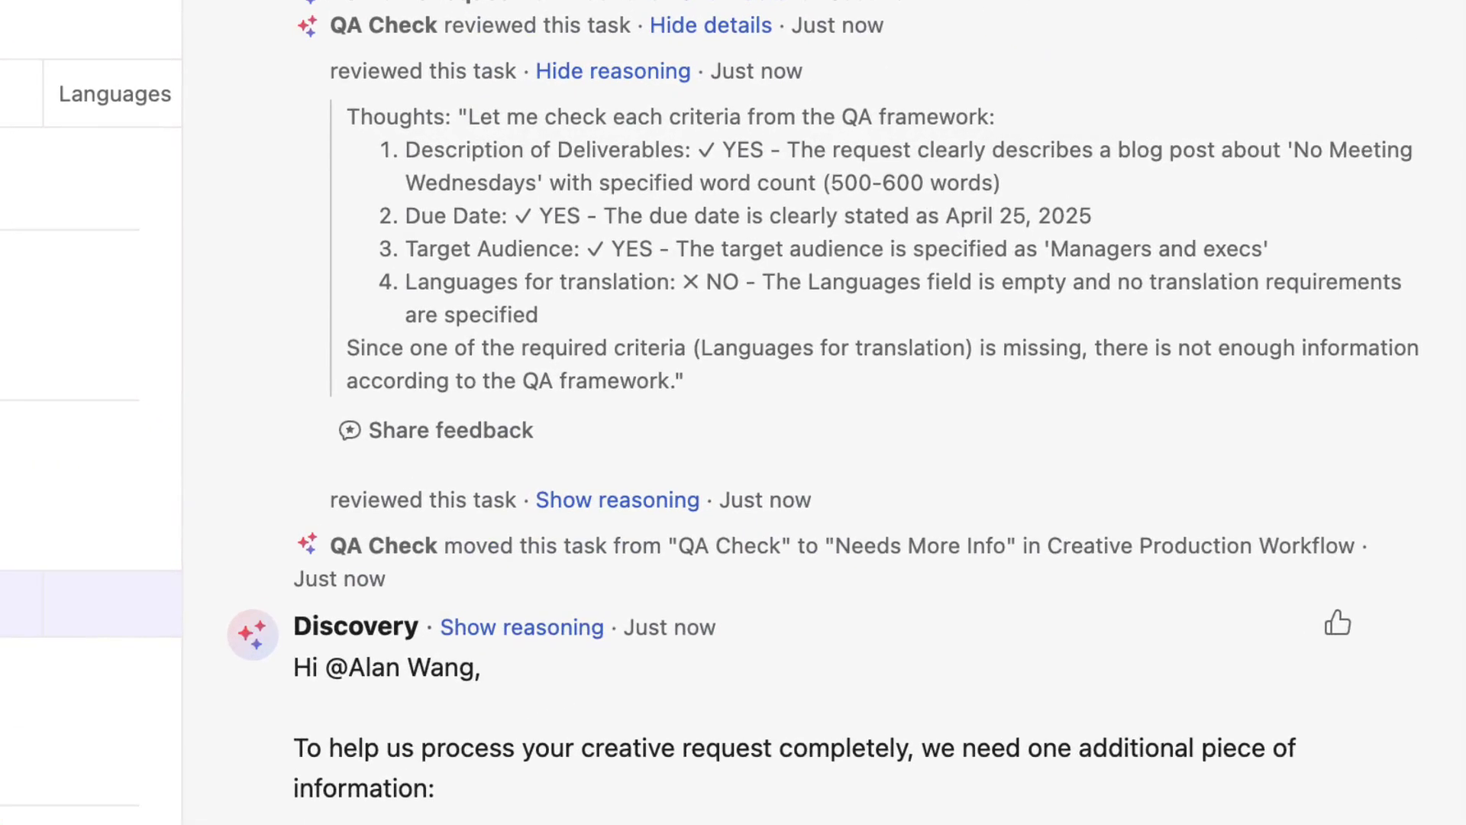
pyautogui.tripleClick(901, 281)
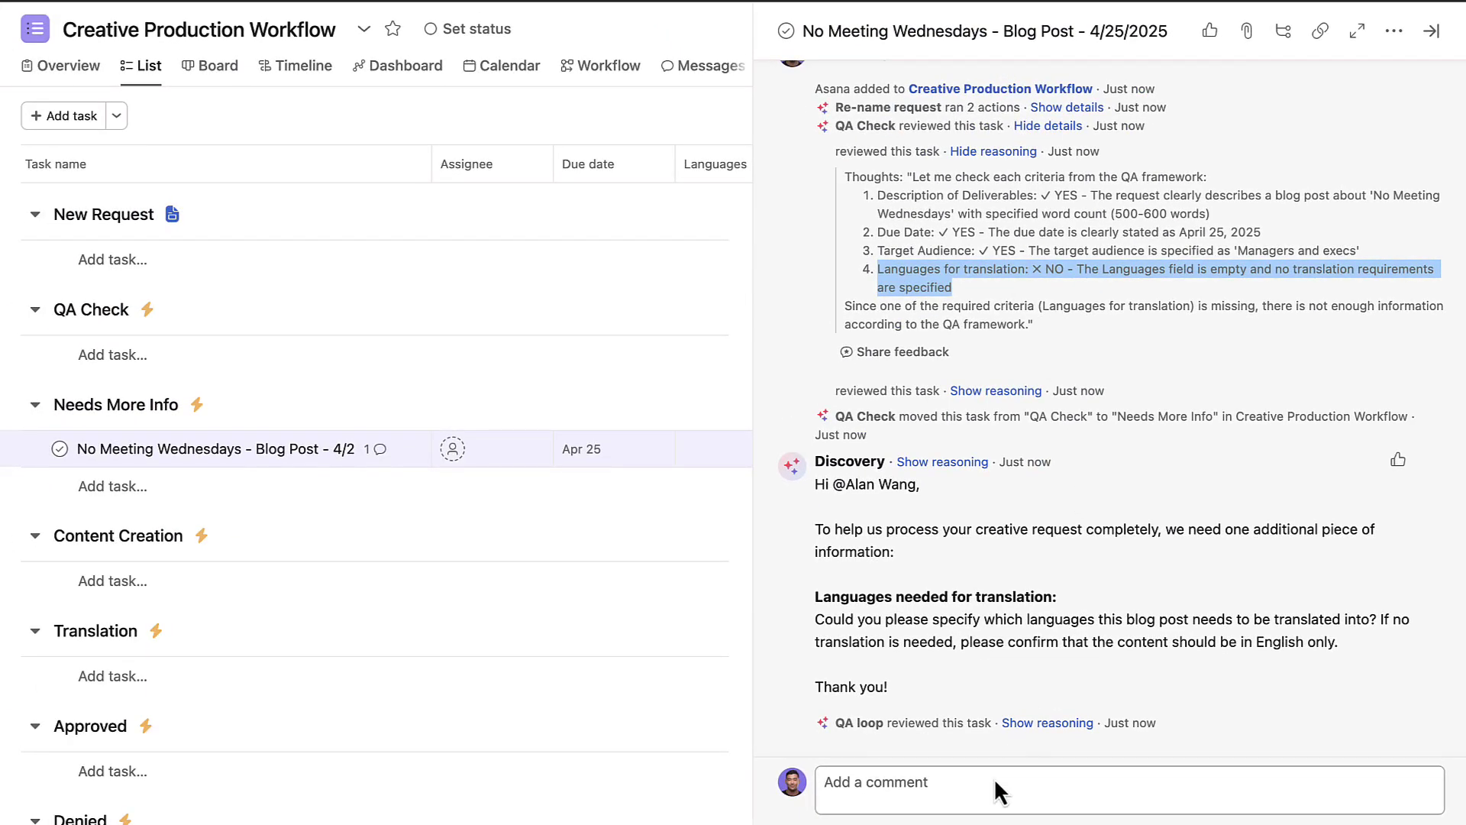
pyautogui.click(992, 777)
pyautogui.write('French and Japae')
pyautogui.press('BackSpace')
pyautogui.write('nese')
pyautogui.click(1393, 791)
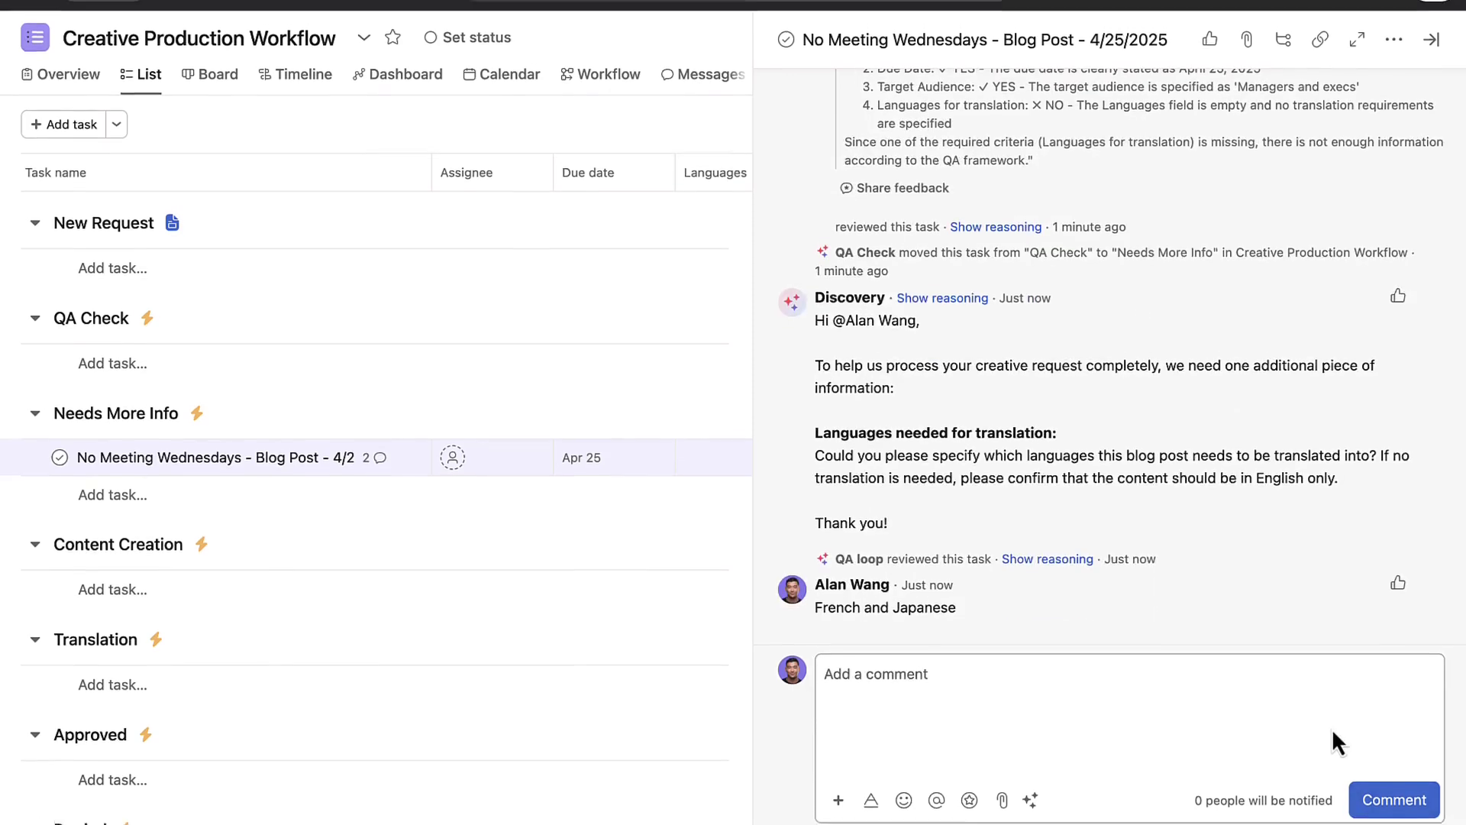
pyautogui.click(1430, 81)
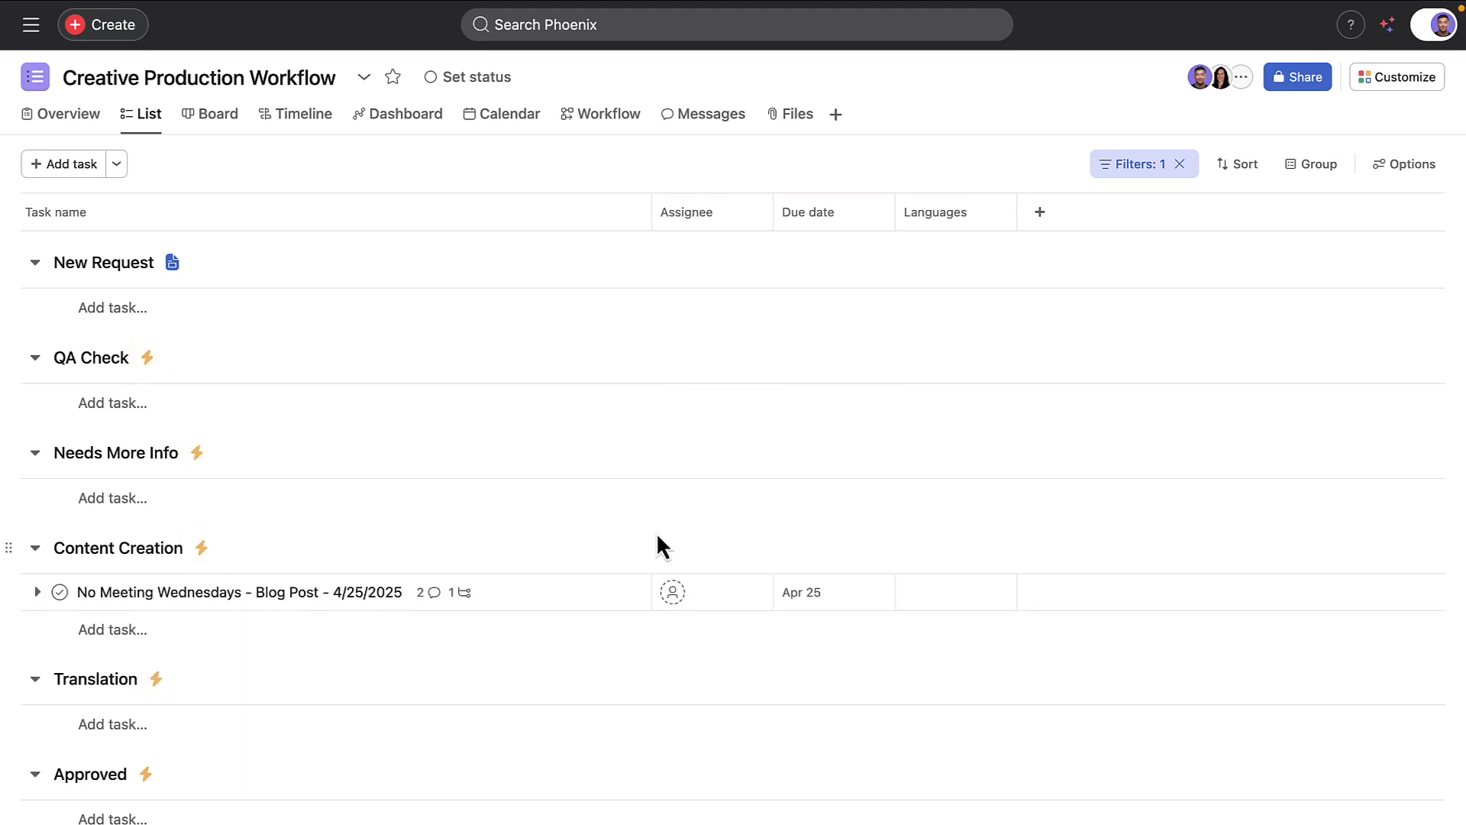
# Approve the blog post task's Review Blog Post subtask and close the task details
pyautogui.click(573, 599)
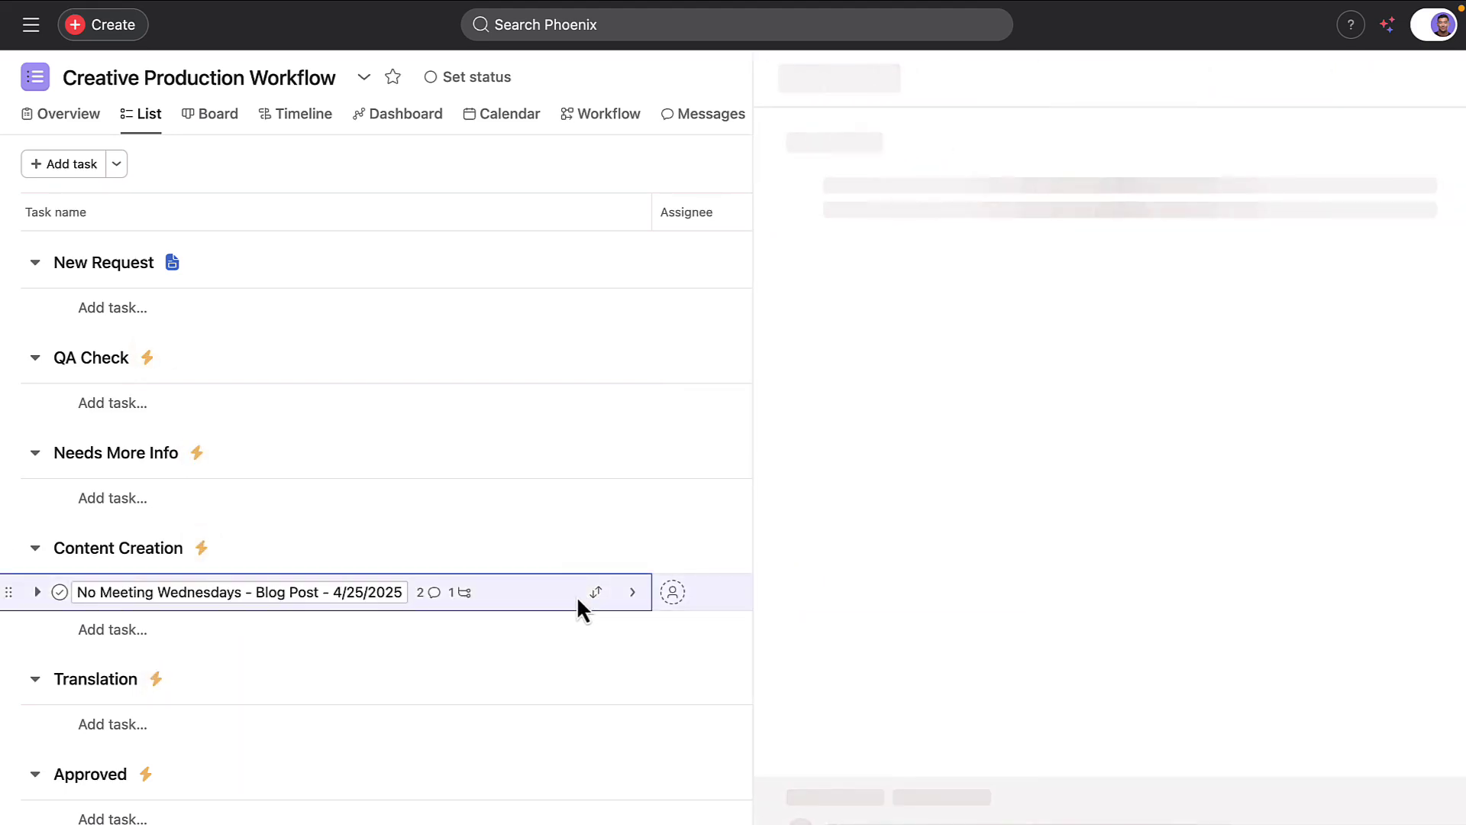
pyautogui.scroll(-3, 912, 598)
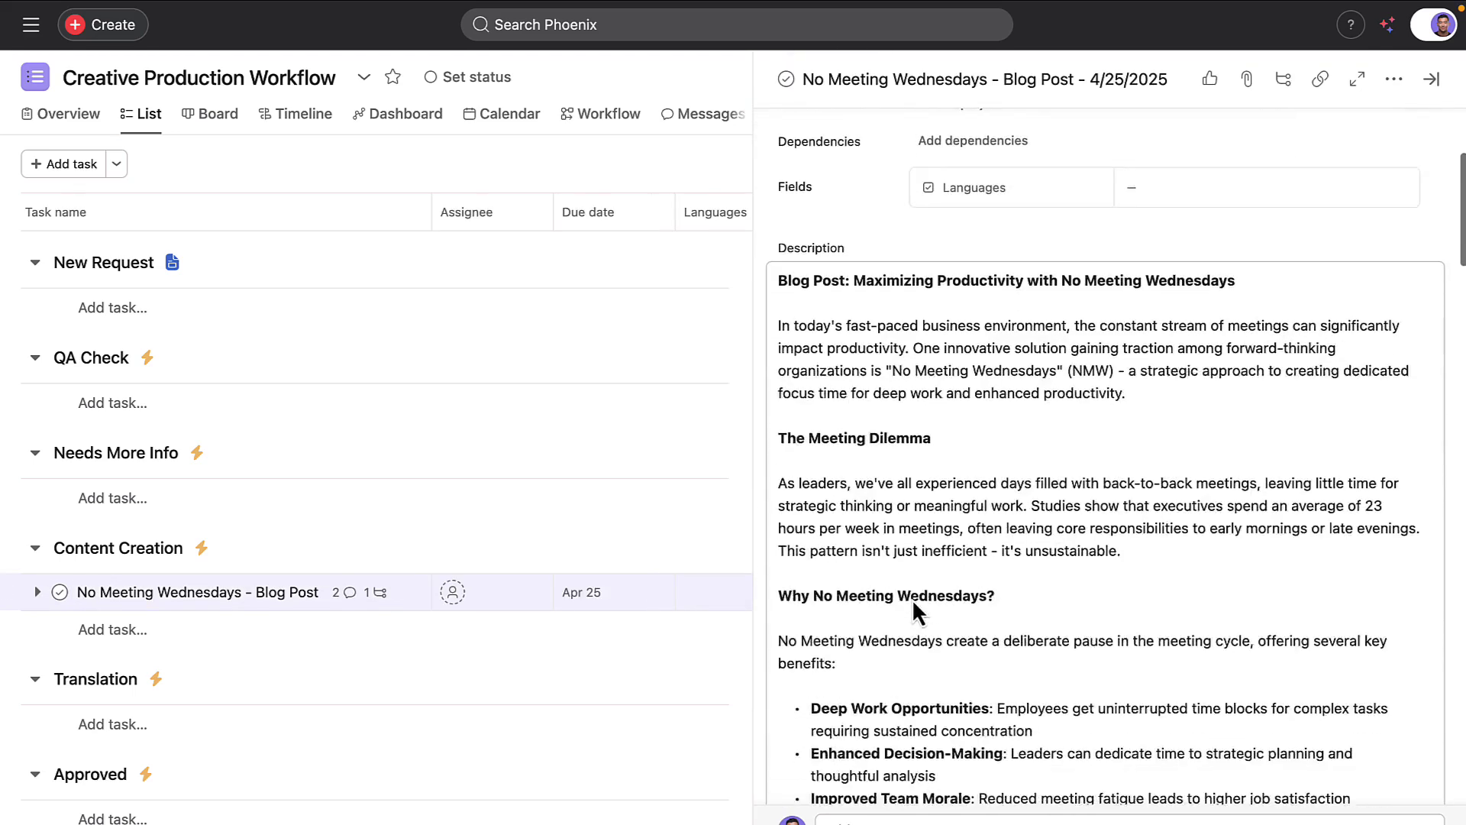
pyautogui.scroll(-3, 912, 598)
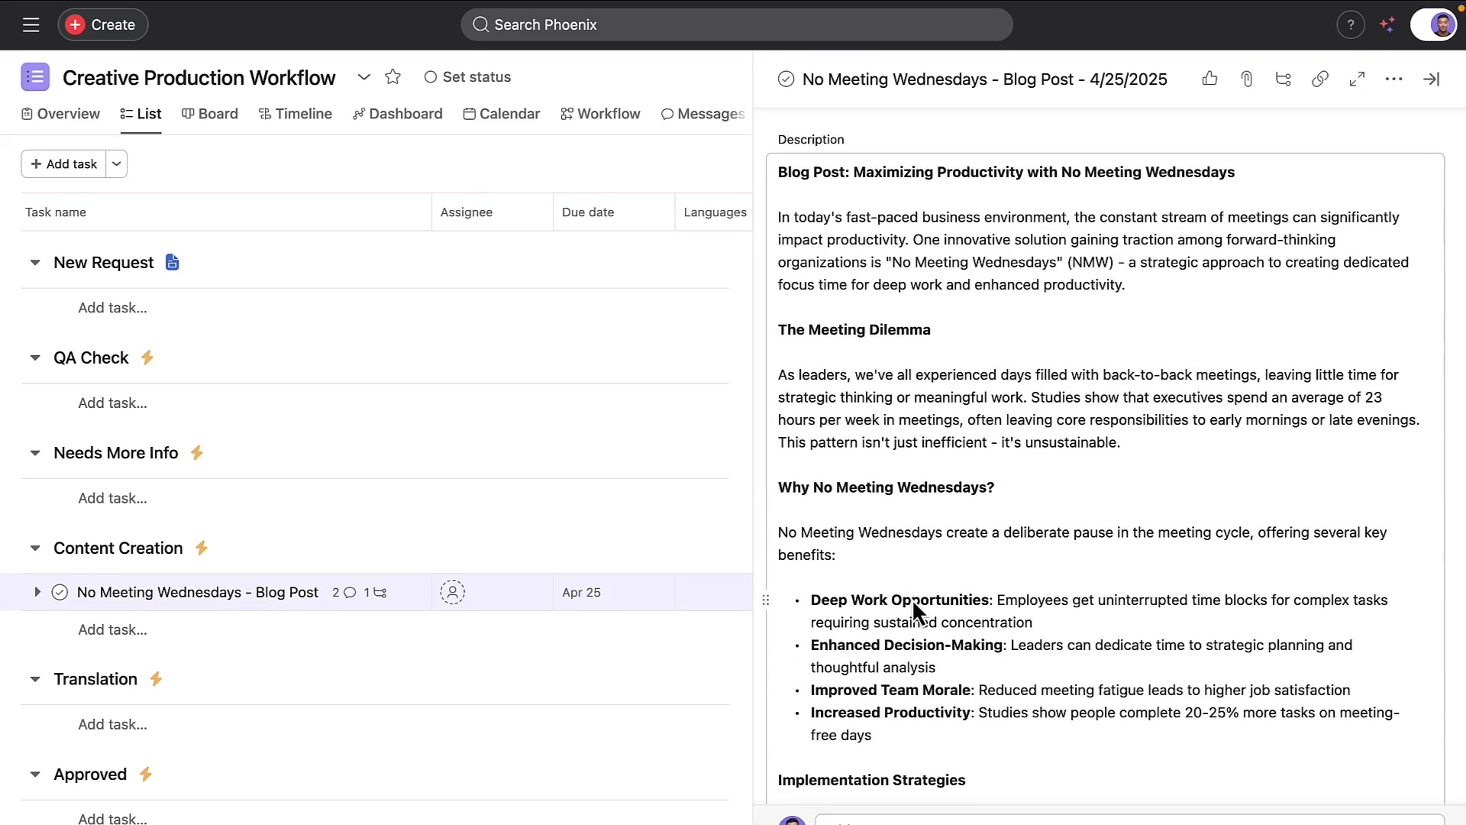
pyautogui.scroll(-20, 912, 598)
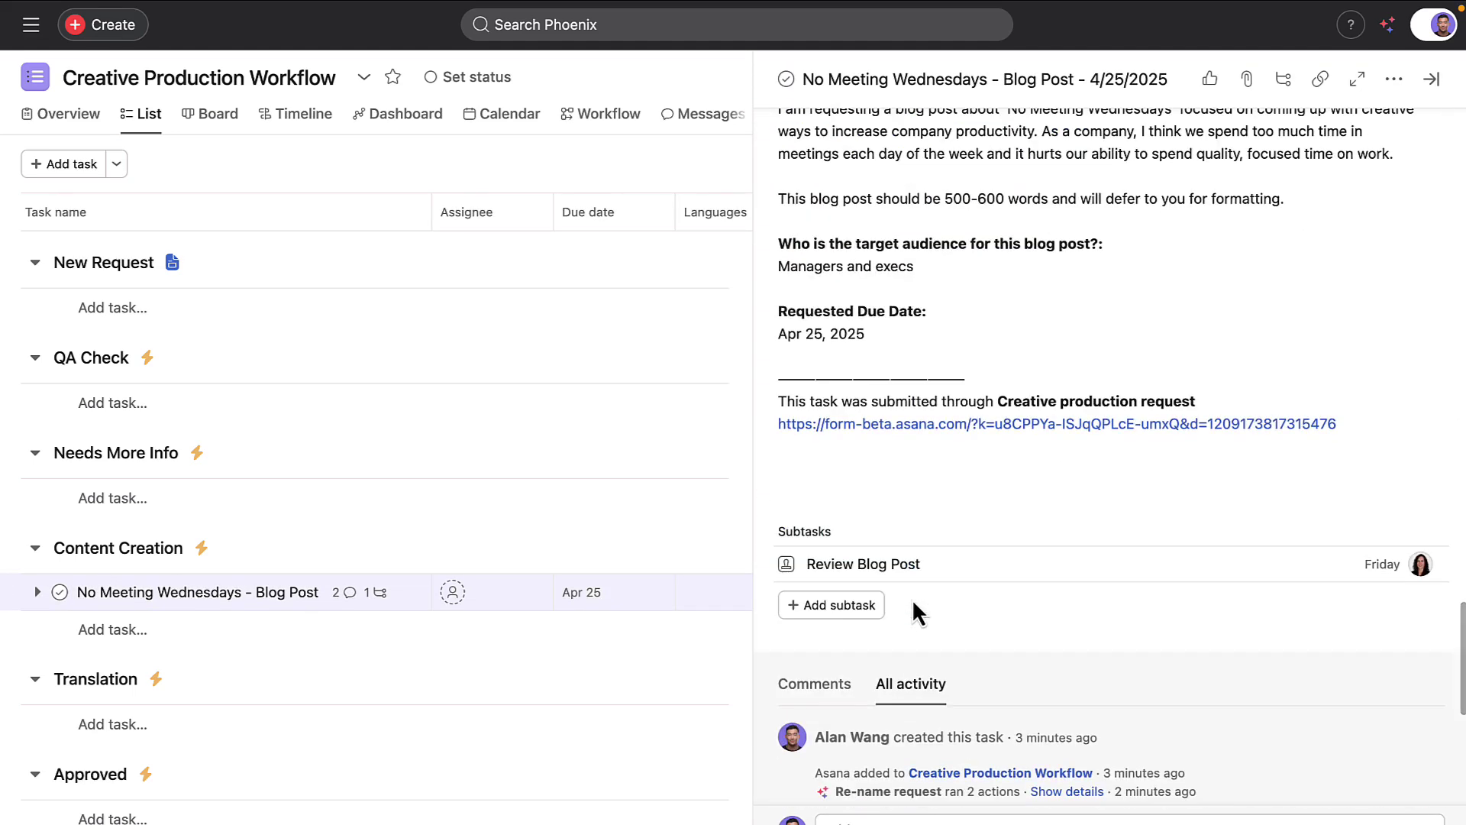
pyautogui.click(786, 564)
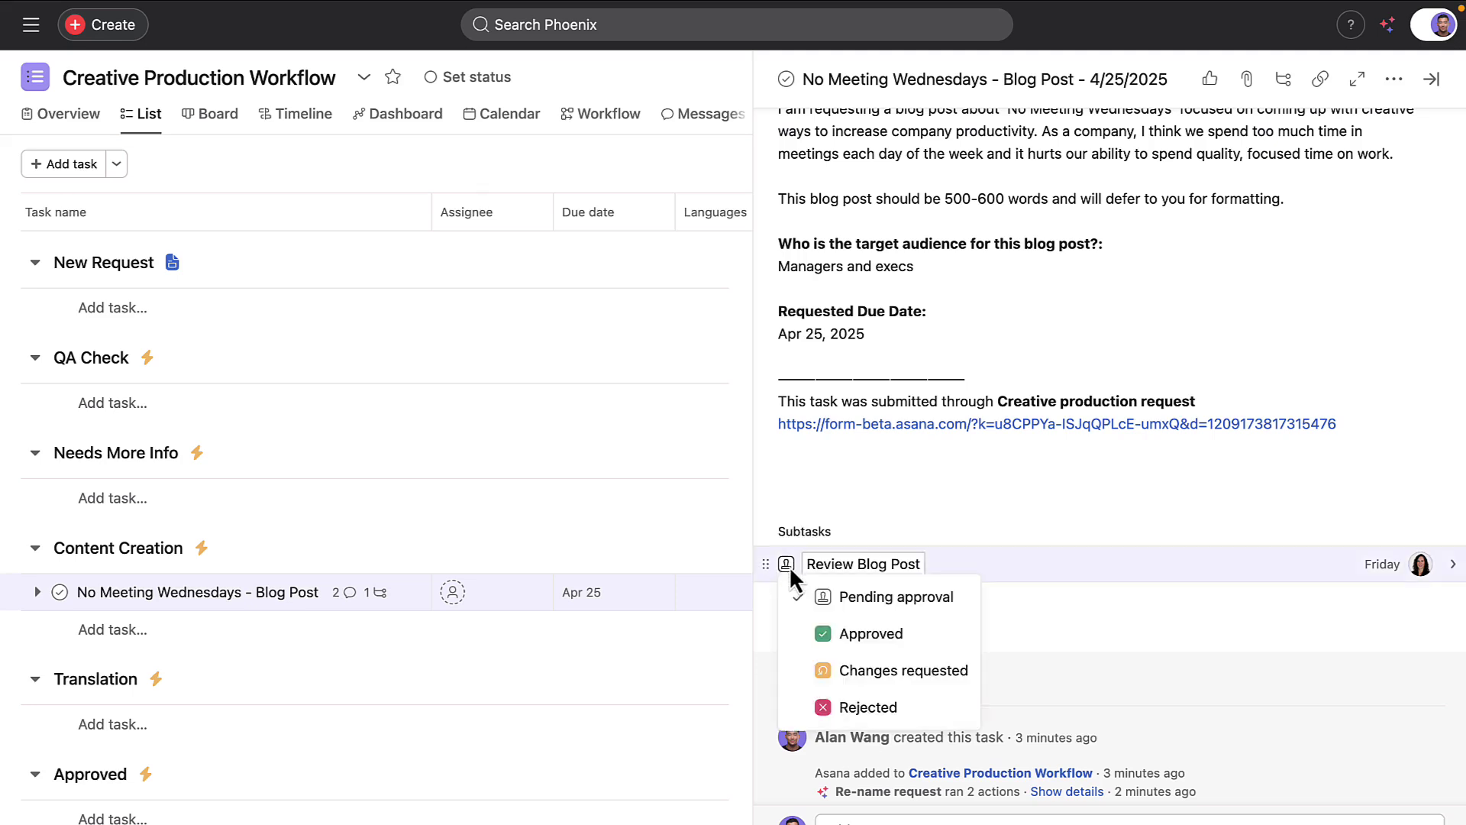
pyautogui.click(821, 635)
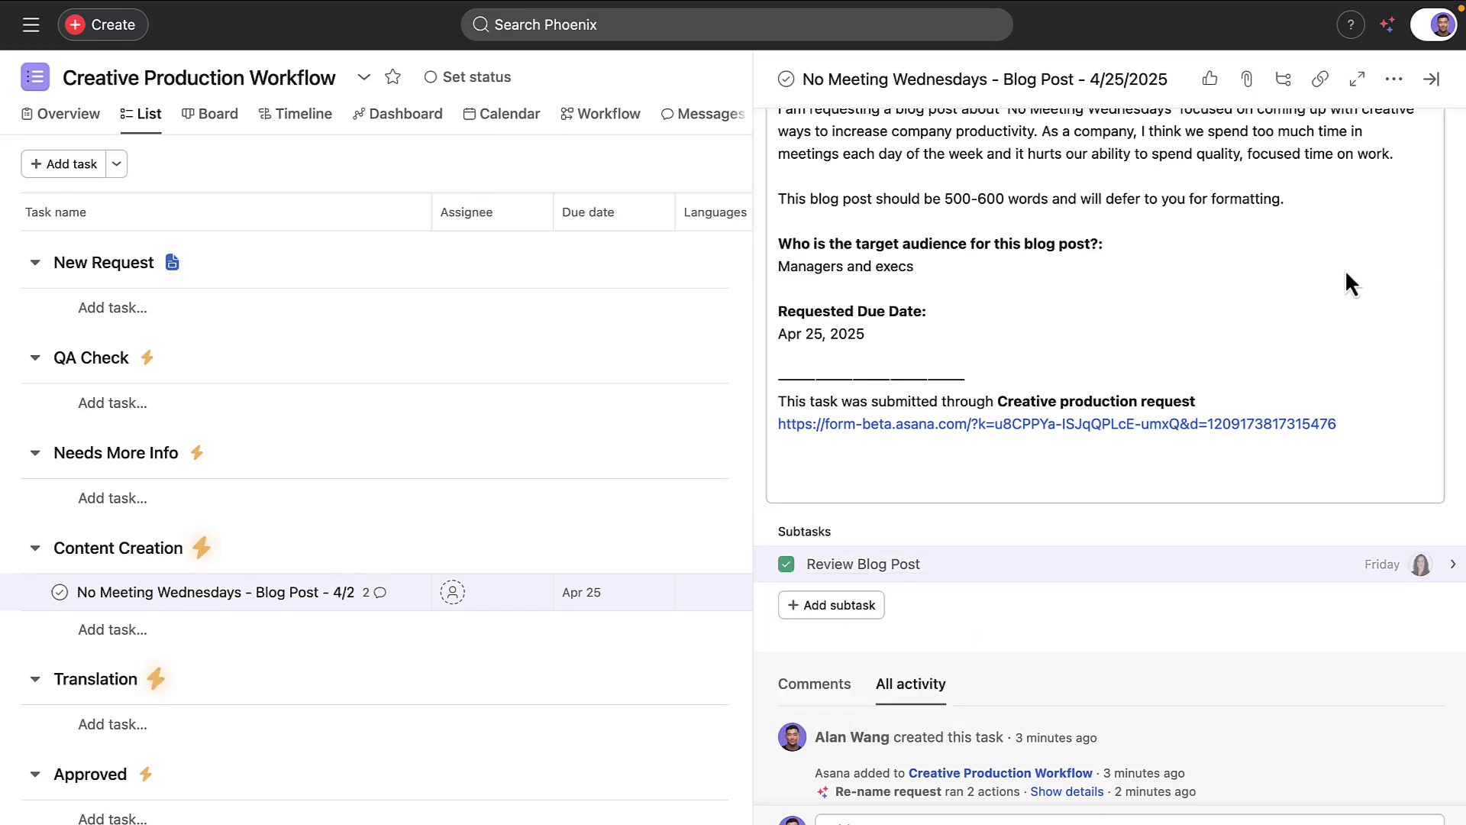
pyautogui.click(1431, 79)
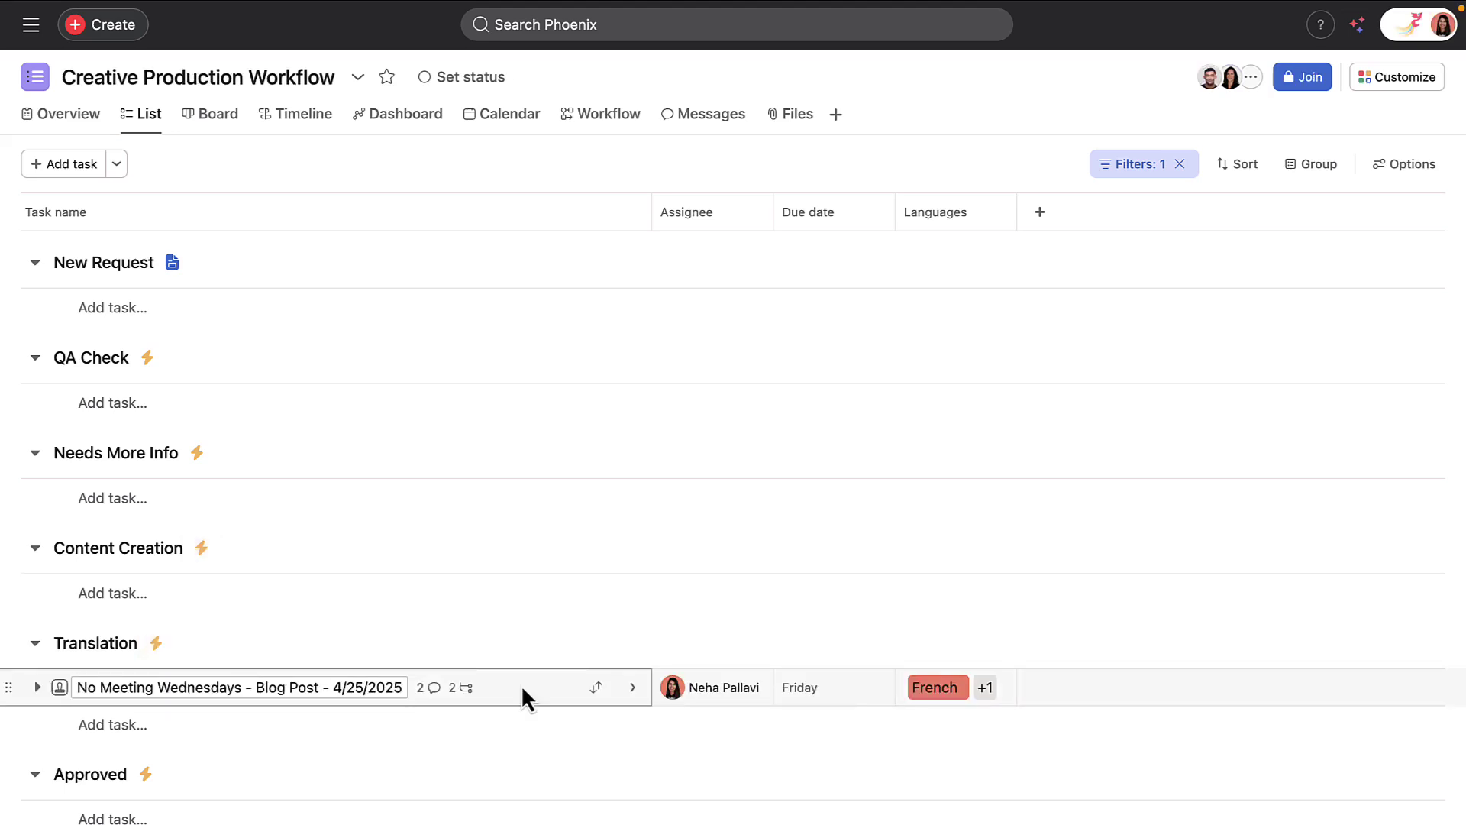
pyautogui.click(462, 689)
pyautogui.click(463, 689)
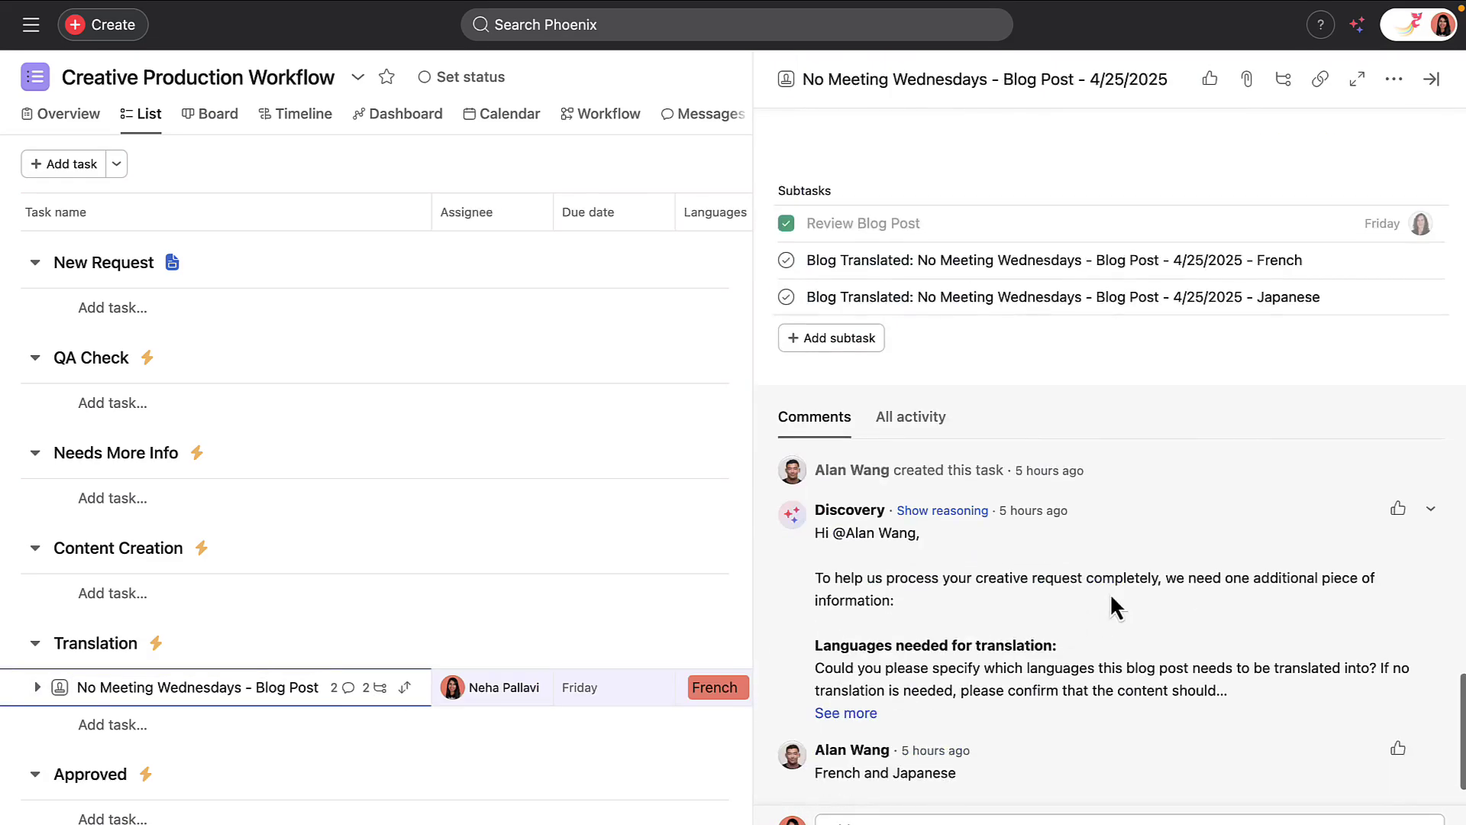
pyautogui.click(1355, 269)
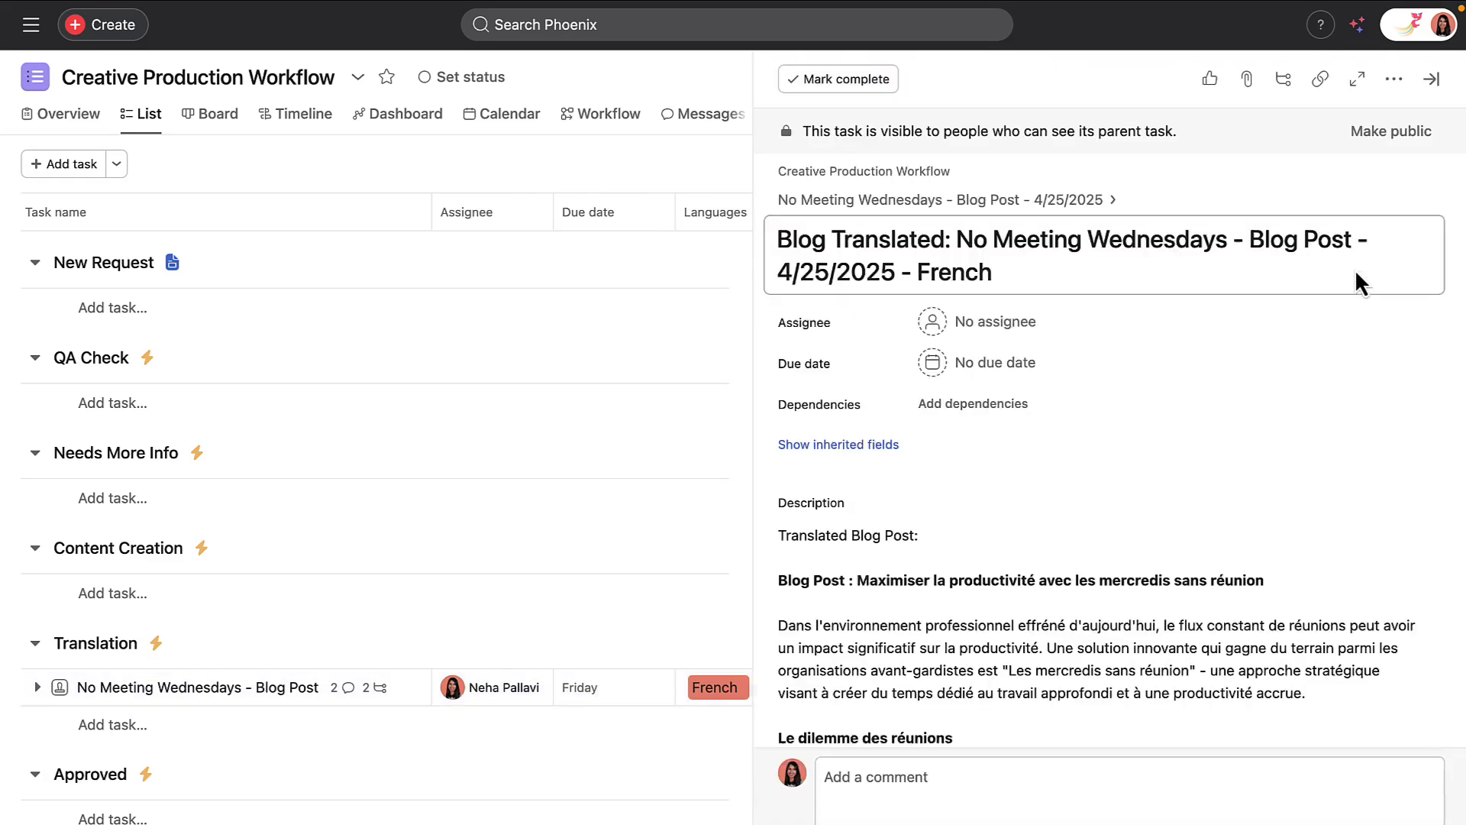
pyautogui.scroll(-4, 1354, 506)
pyautogui.scroll(-2, 1354, 506)
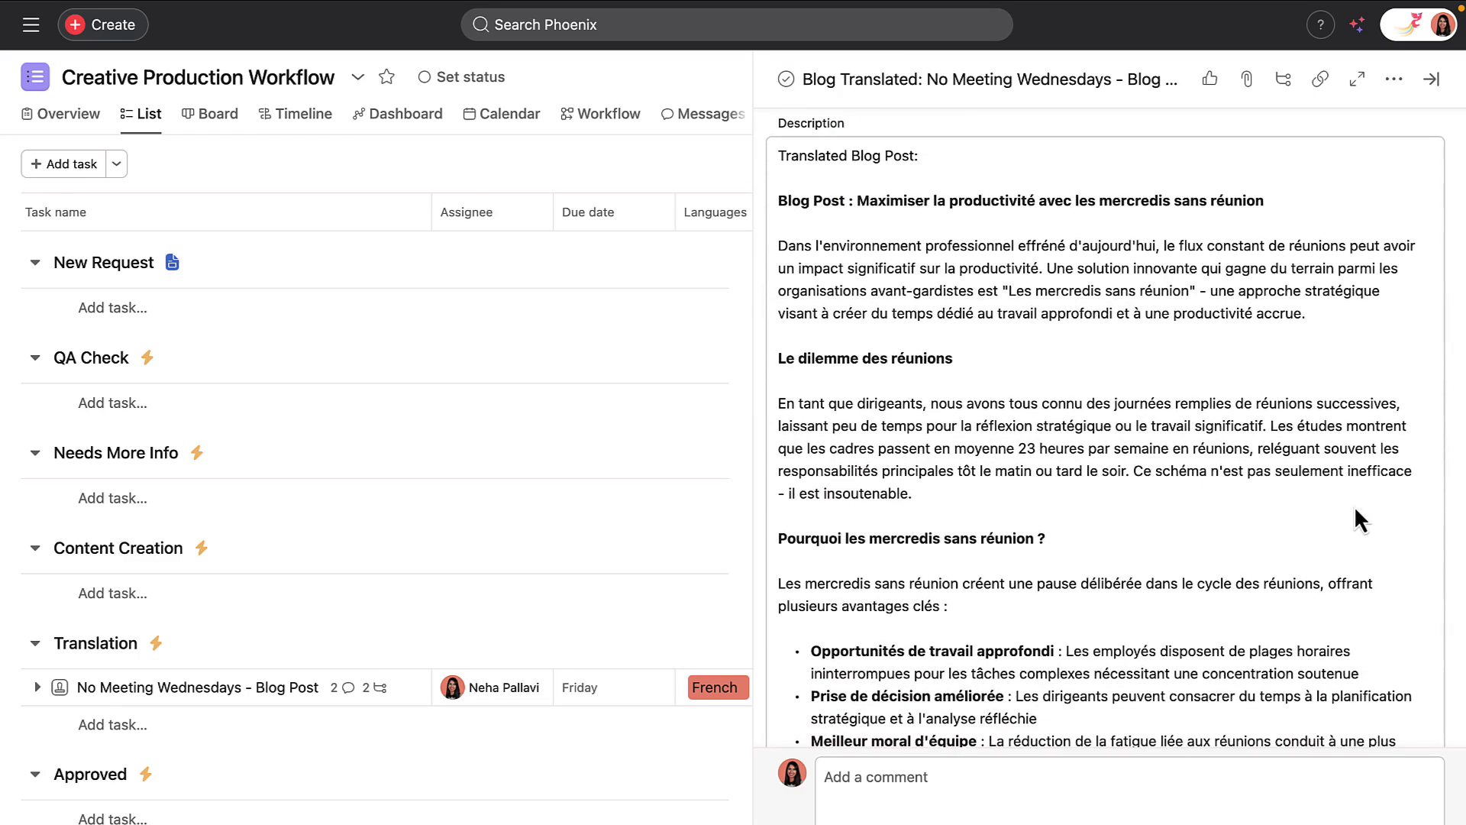
pyautogui.click(1426, 90)
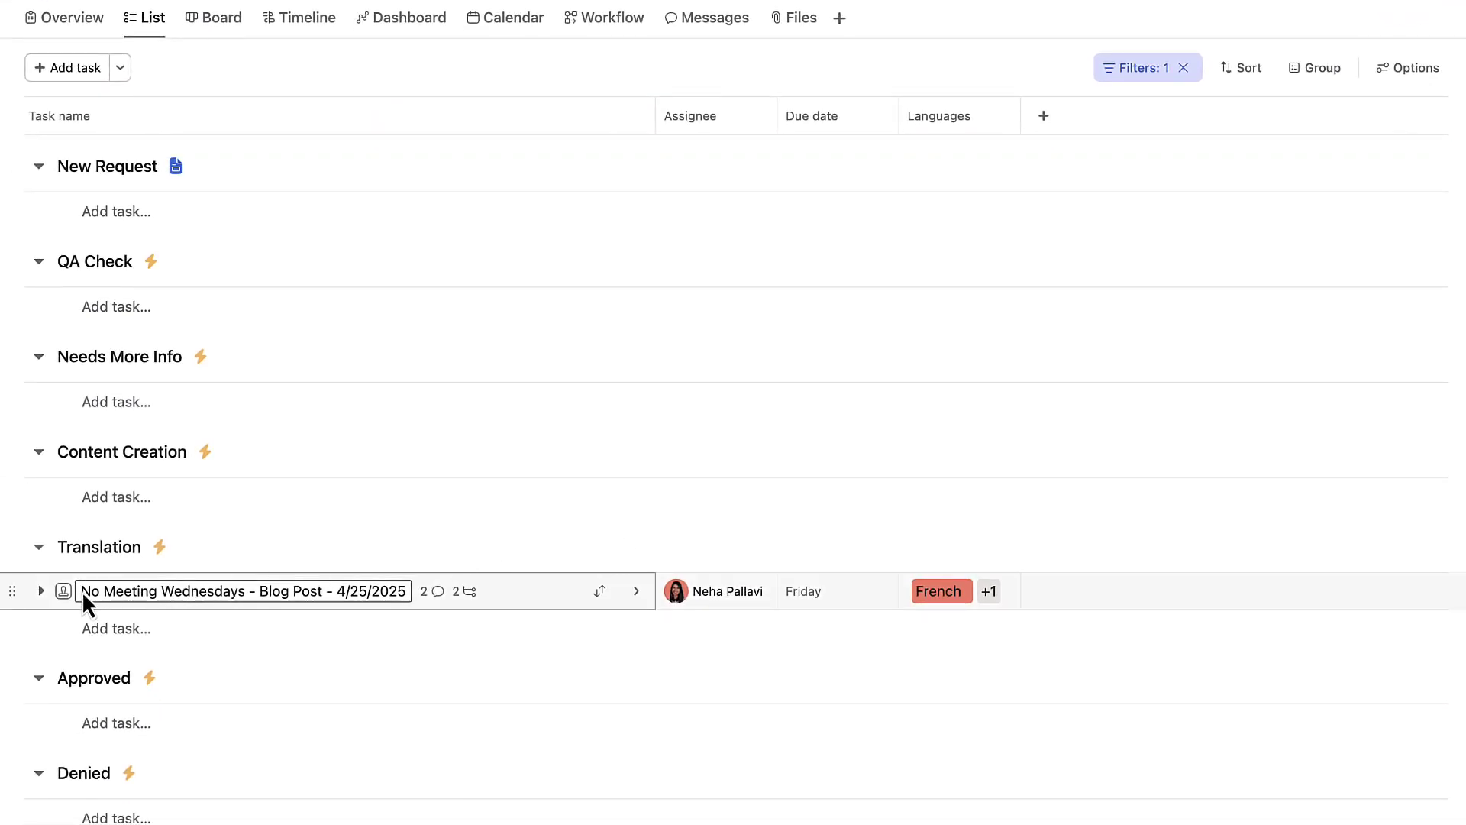
# Mark the blog post request Approved and thumbs-up its Approval notification comment
pyautogui.click(62, 593)
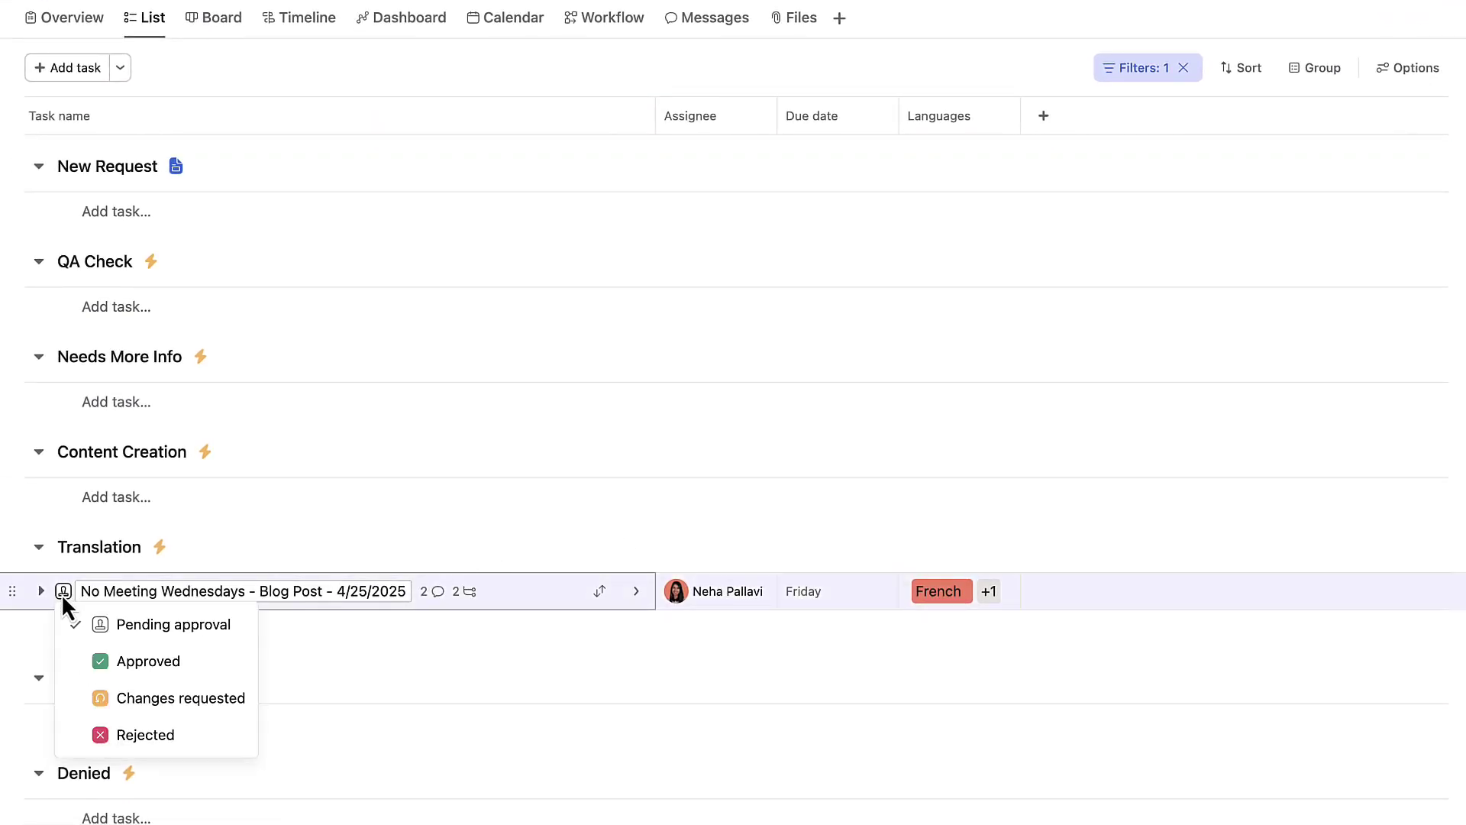
pyautogui.click(86, 660)
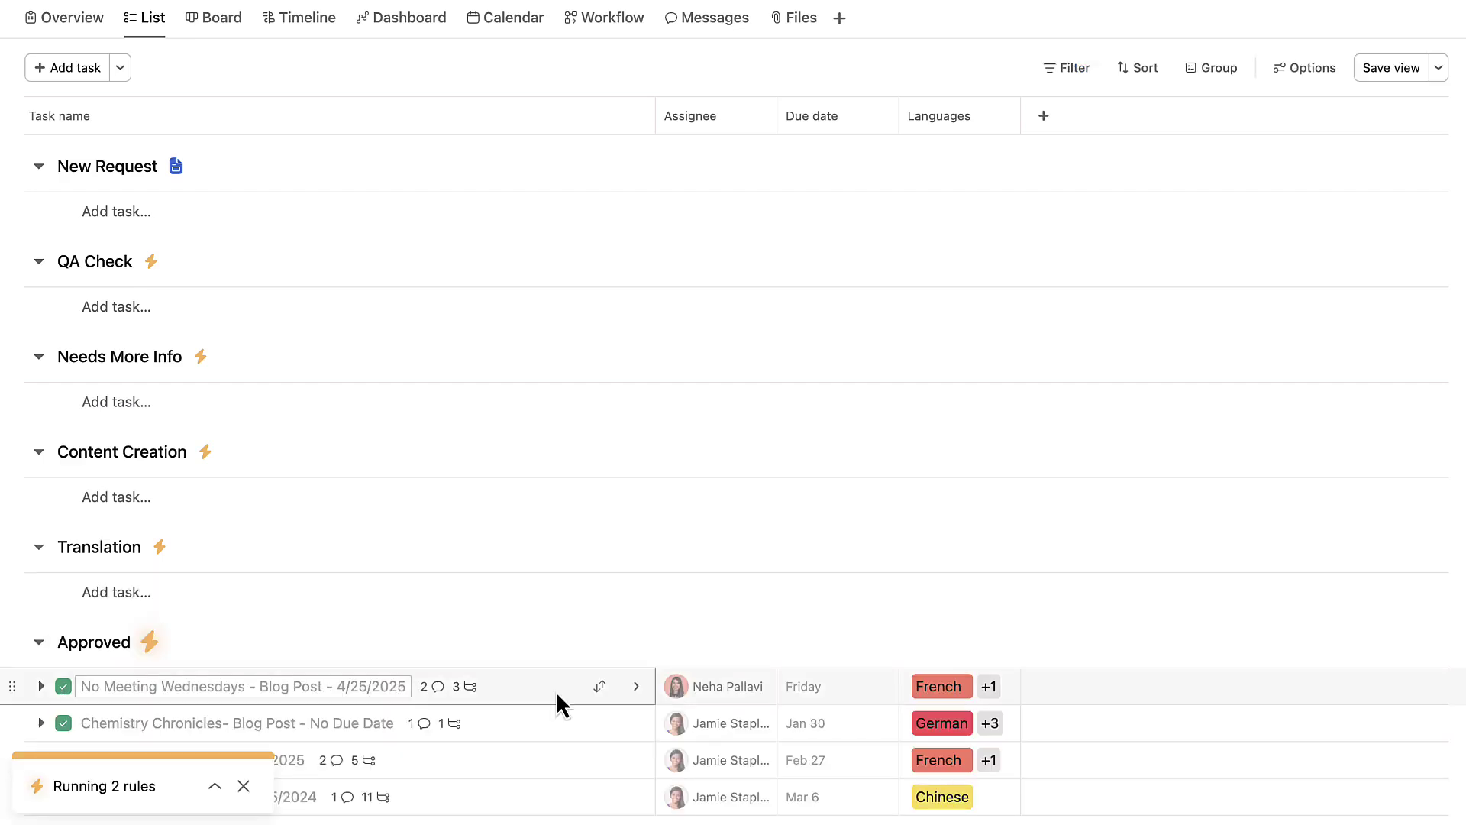
pyautogui.click(445, 692)
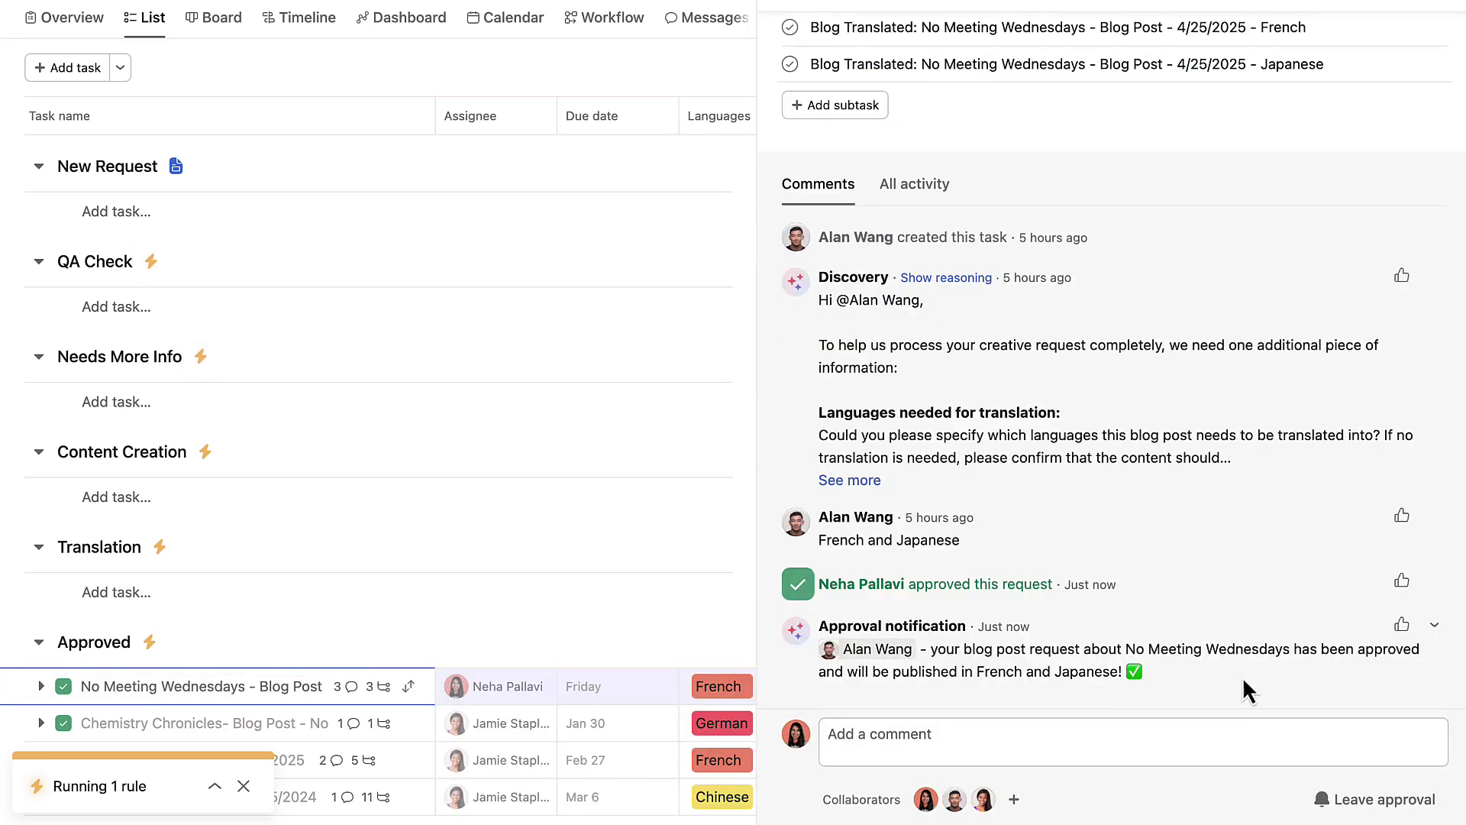
pyautogui.click(1404, 627)
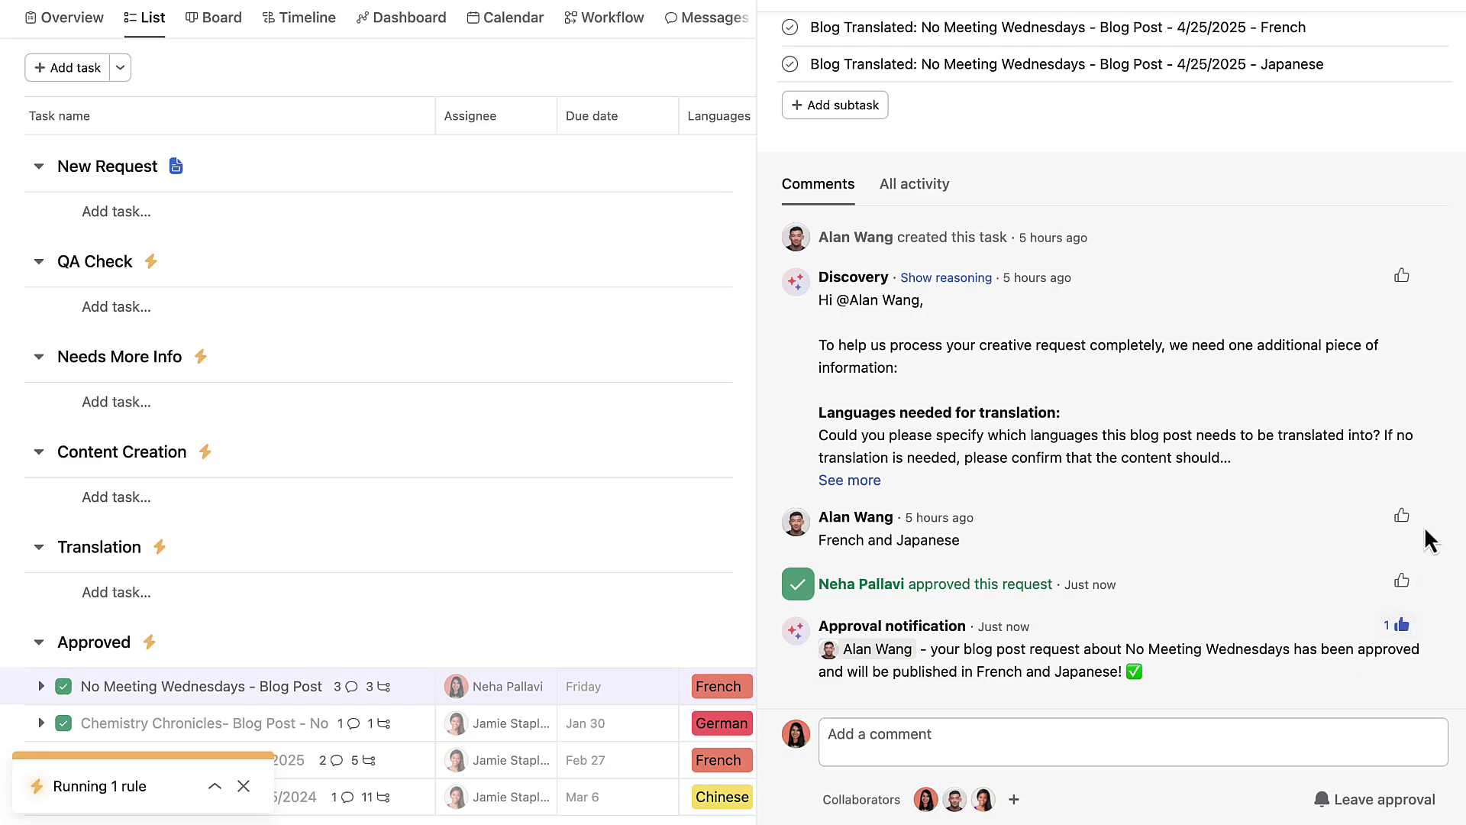
pyautogui.click(1431, 89)
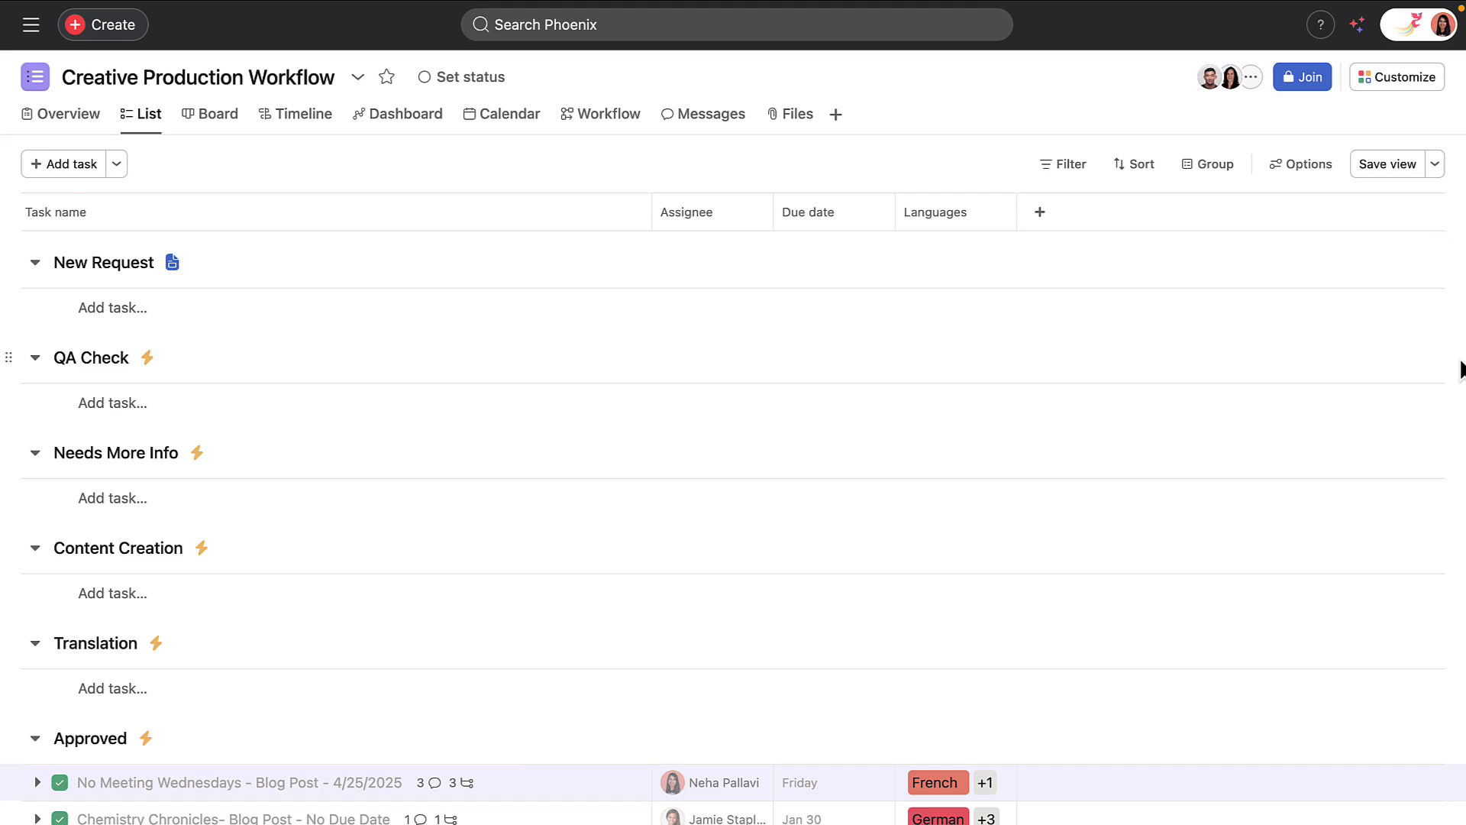
# Open the QA Check rule from the project's Rules with AI Studio list
pyautogui.click(1371, 87)
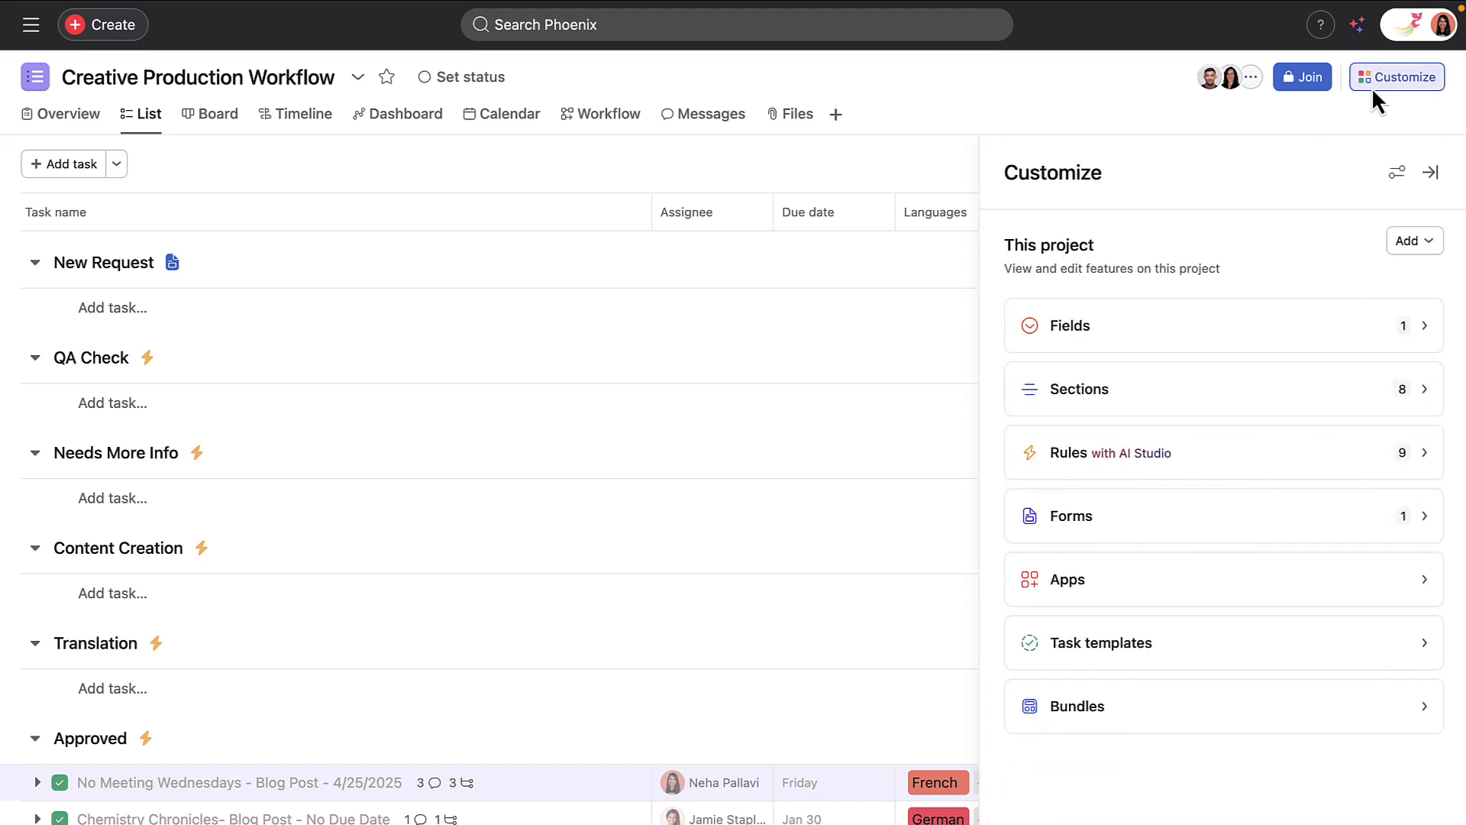
pyautogui.click(1405, 451)
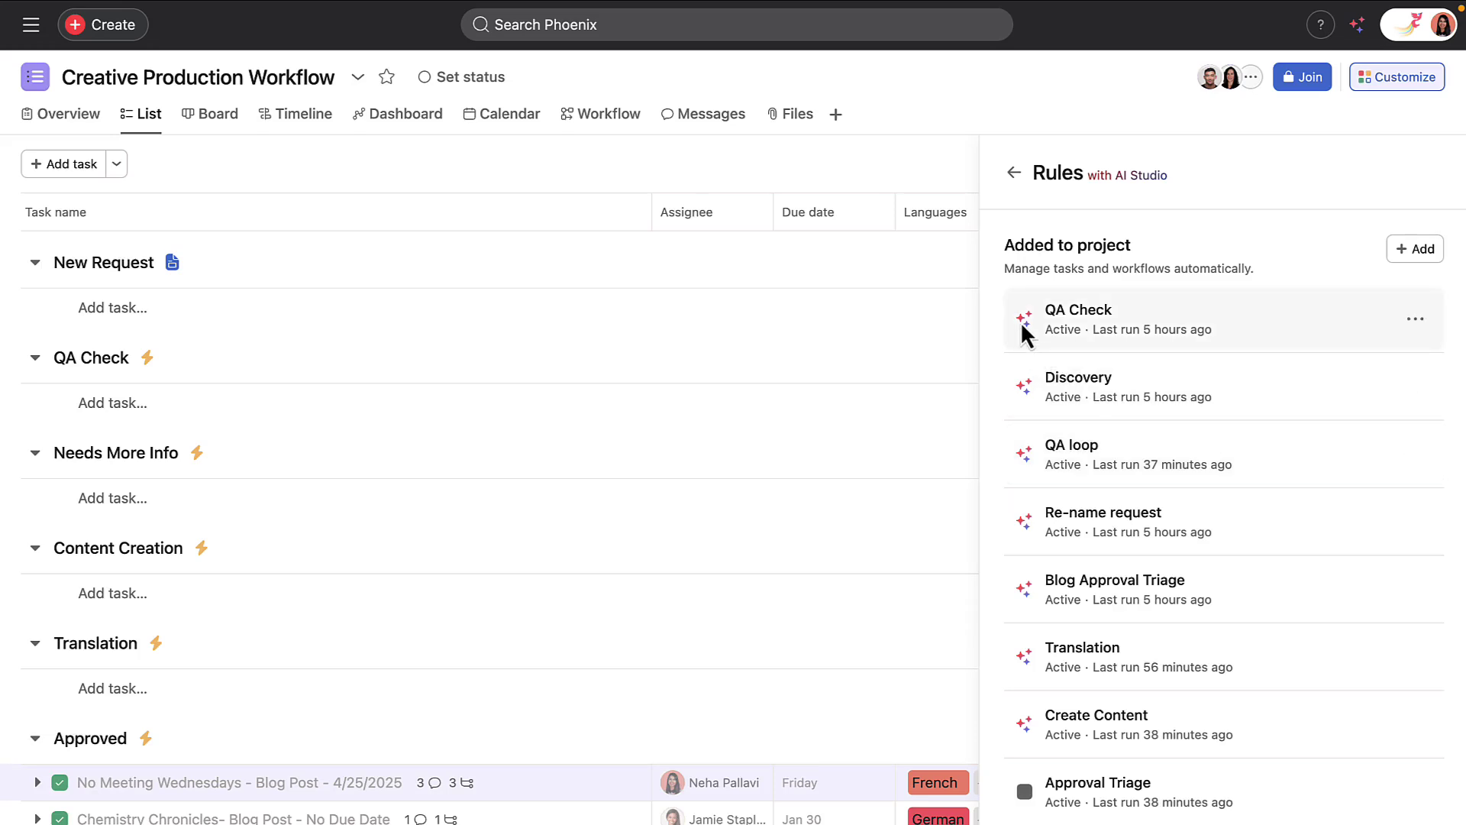
pyautogui.click(1130, 335)
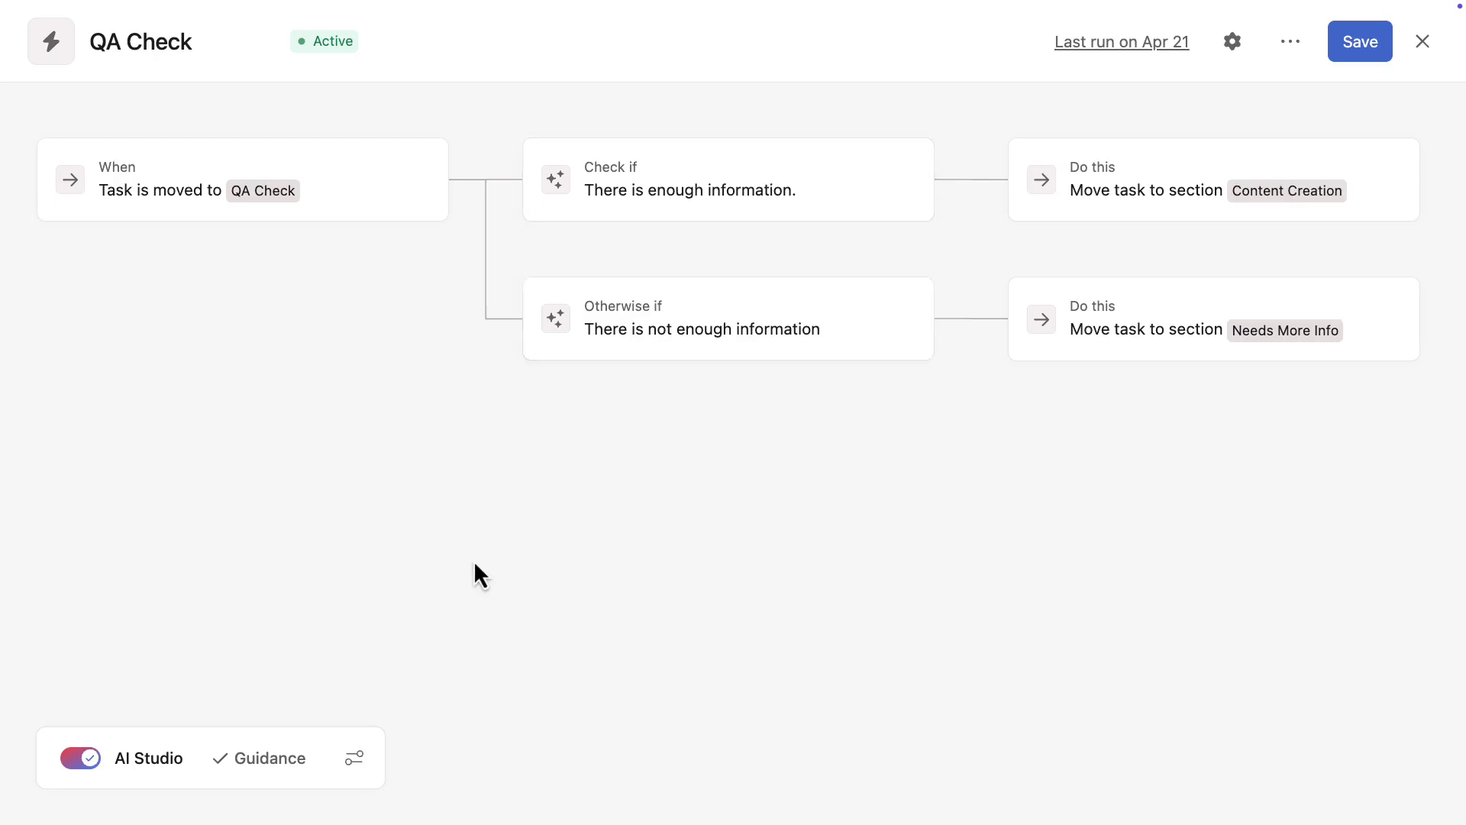
# Show the QA Check rule's Guidance for AI
pyautogui.click(260, 768)
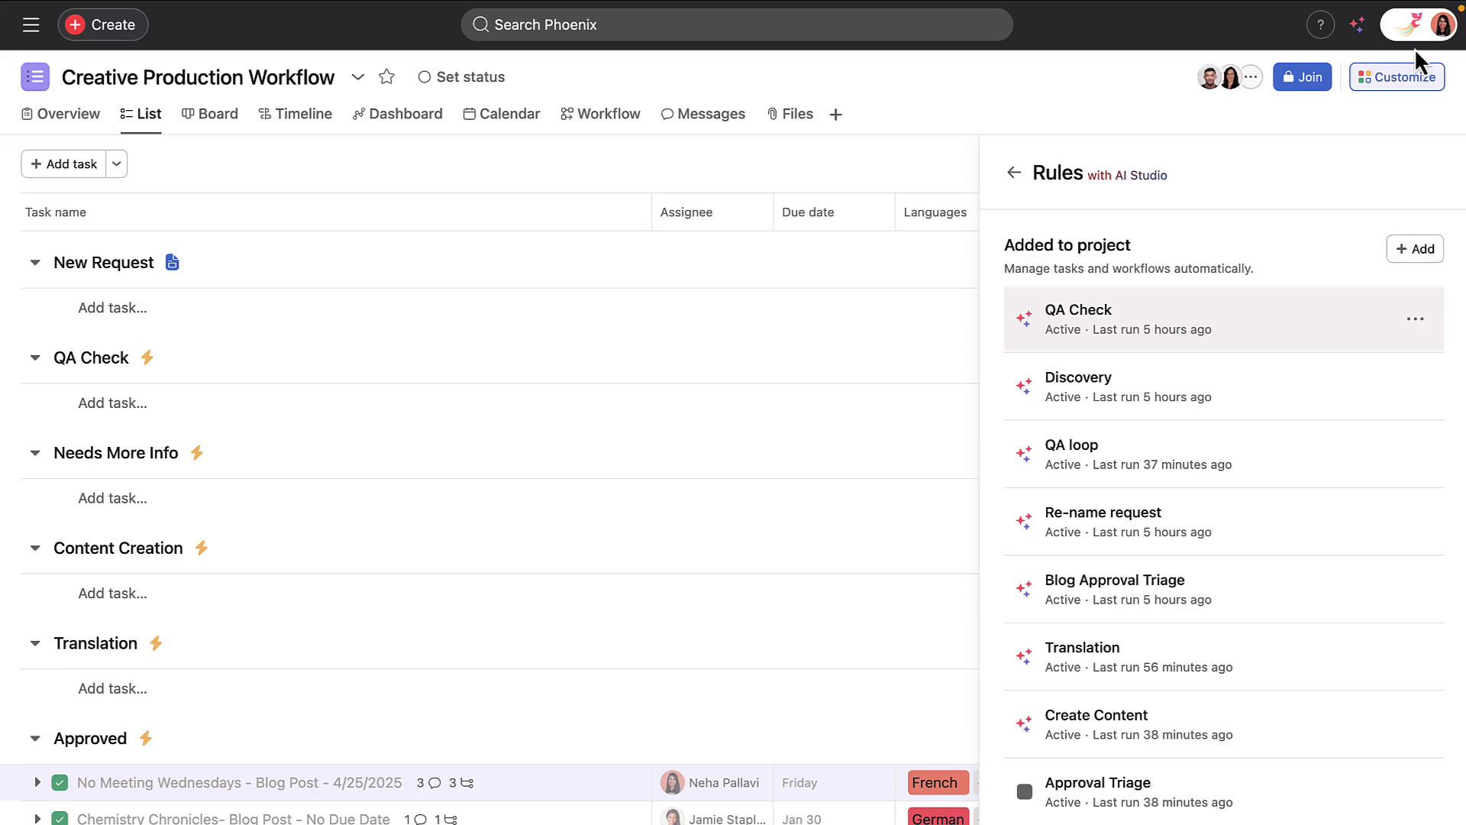
# Open the Translation rule and view its Guidance for AI
pyautogui.click(1230, 657)
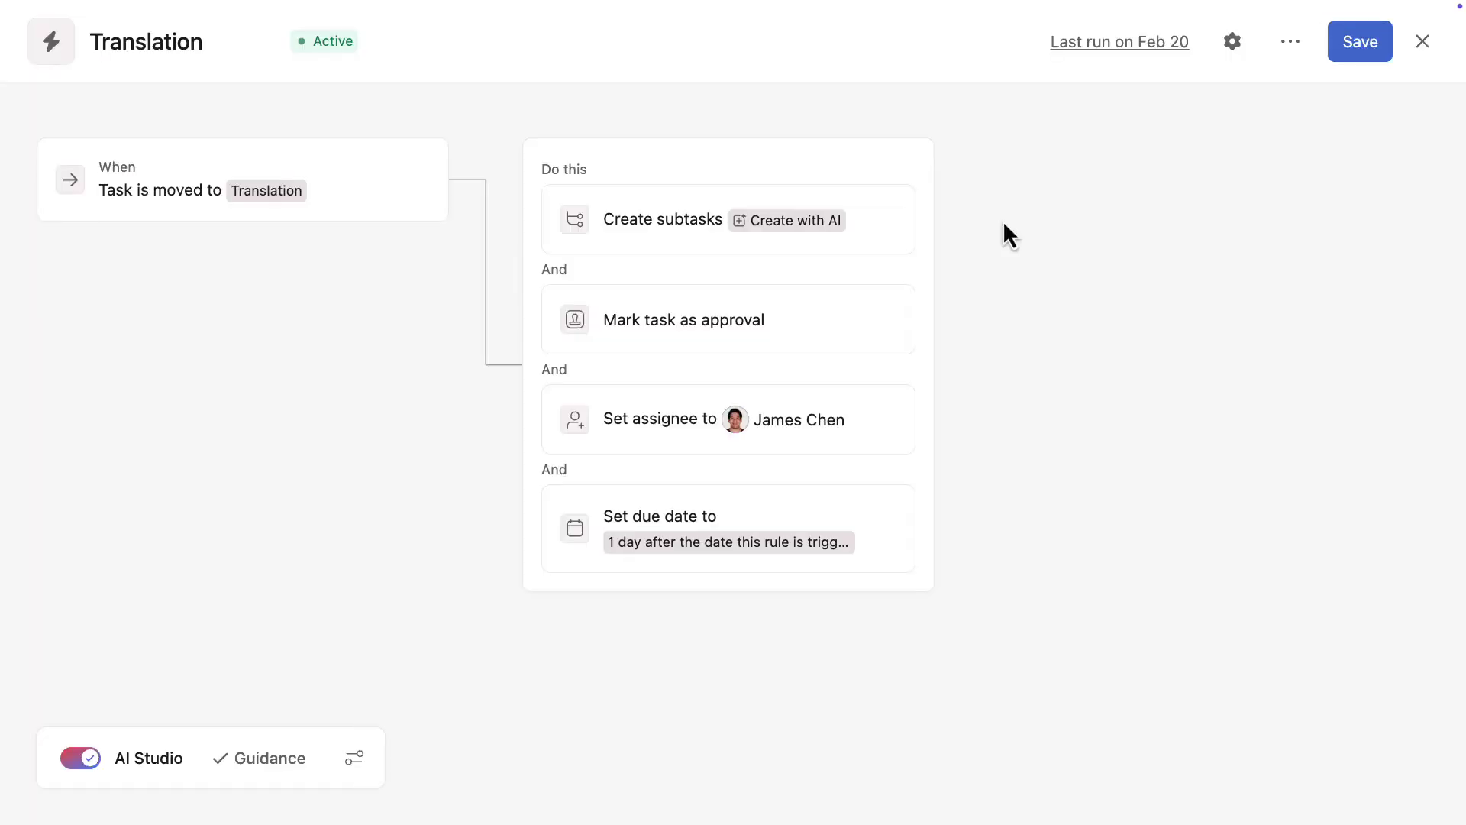
pyautogui.moveTo(853, 251)
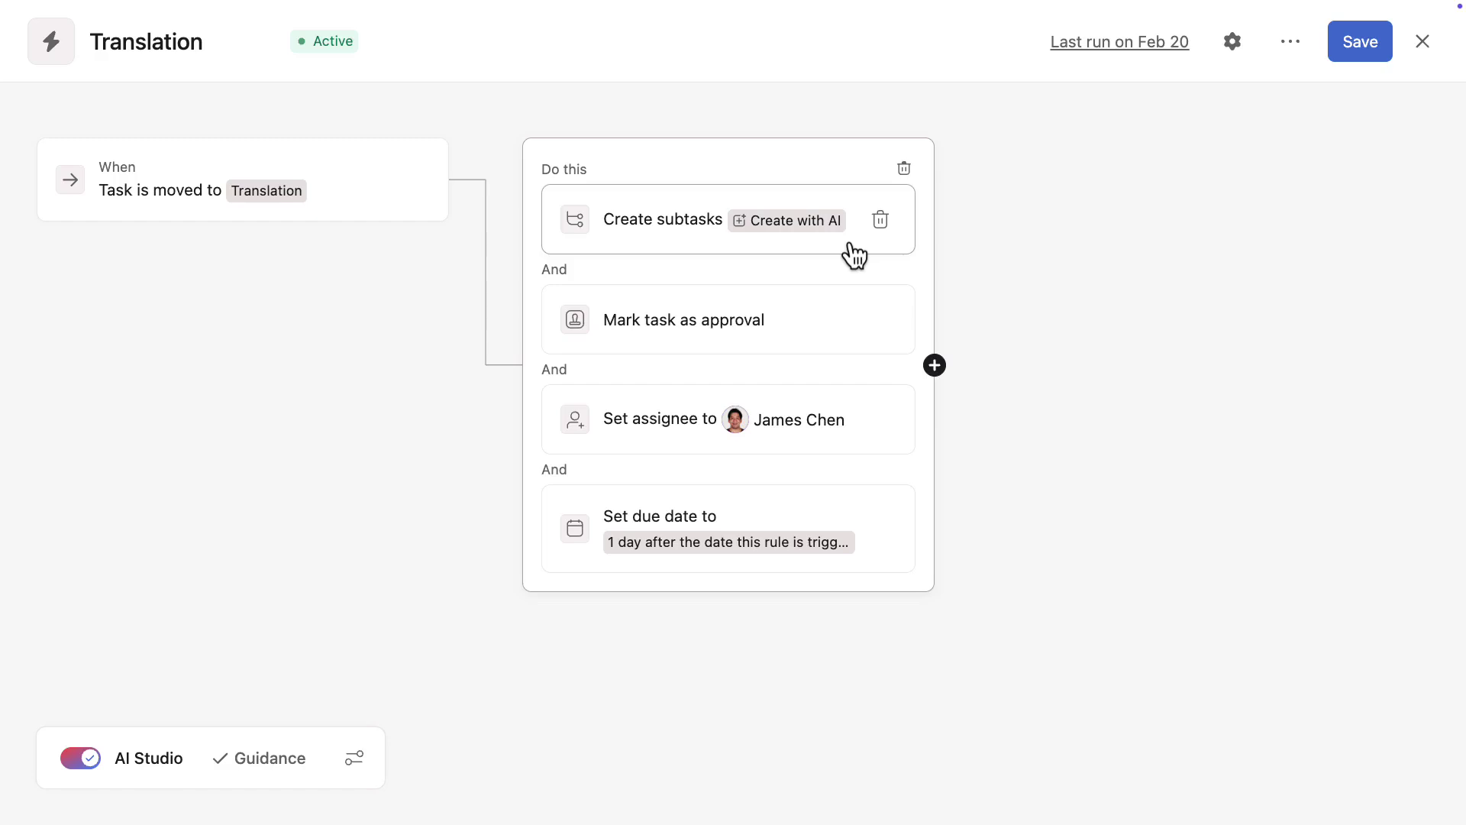
pyautogui.click(287, 764)
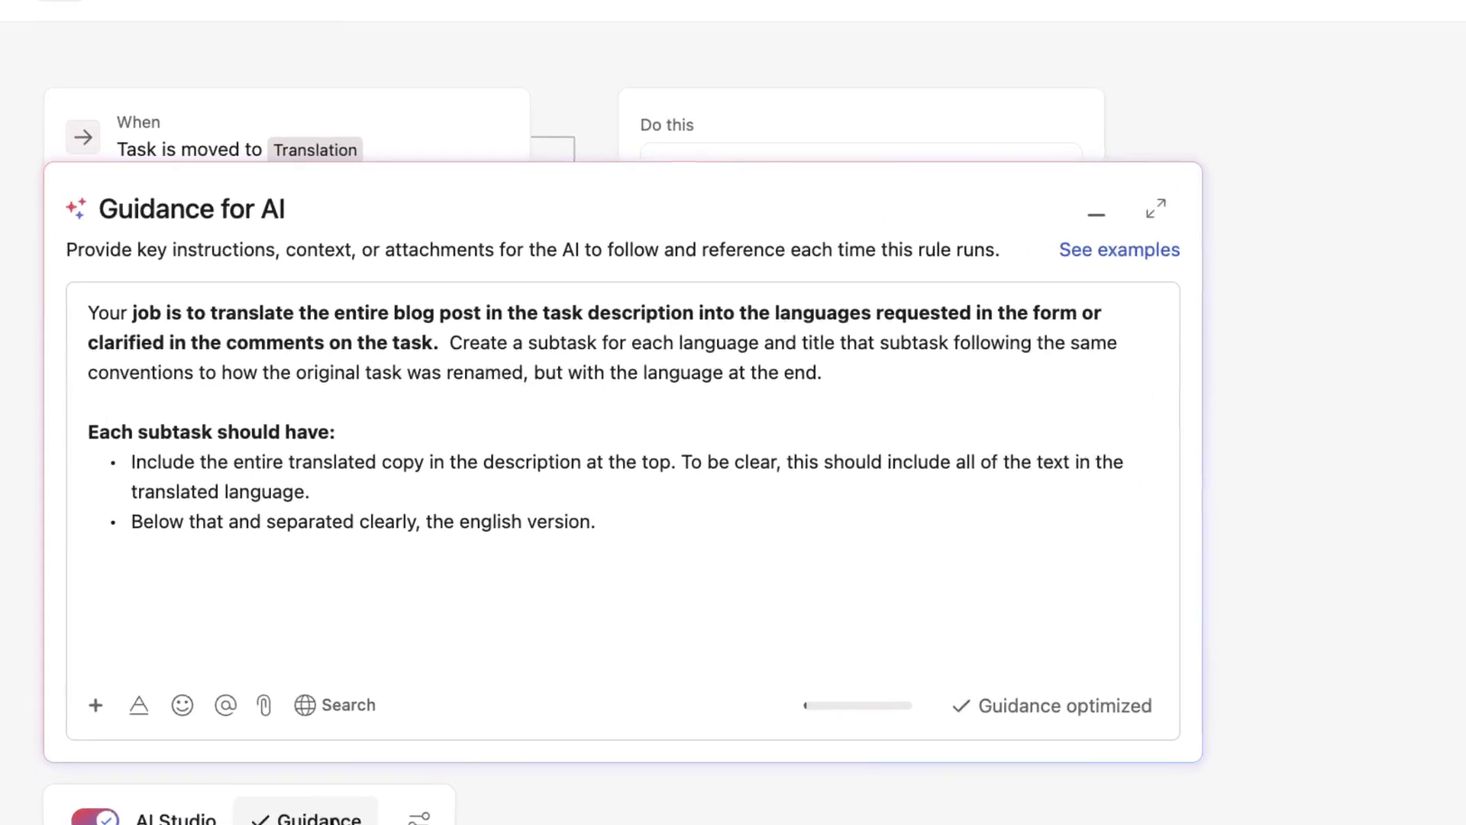